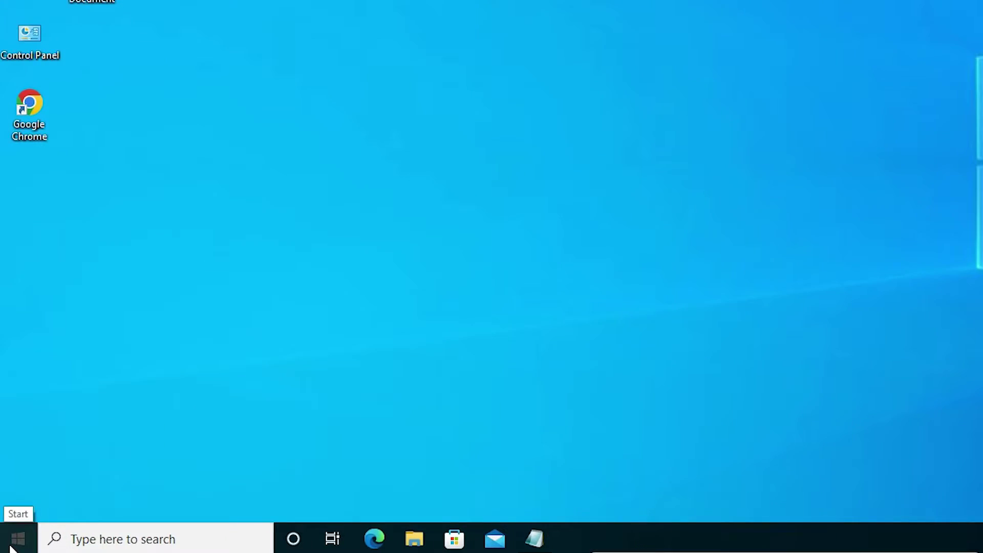
Open Control Panel from Start search, view it as Large icons, and enter Network and Sharing Centre
click(8, 546)
text(co)
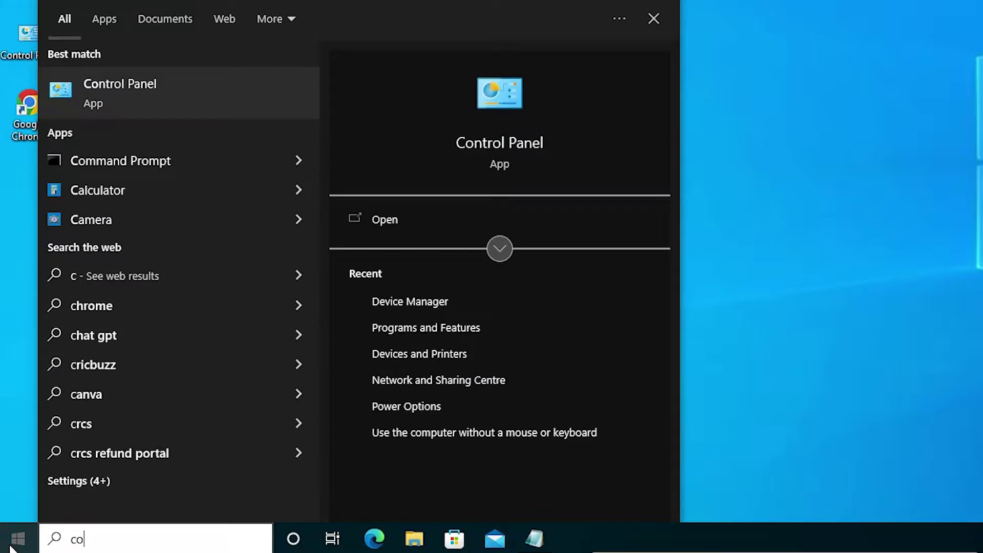
text(n)
click(197, 99)
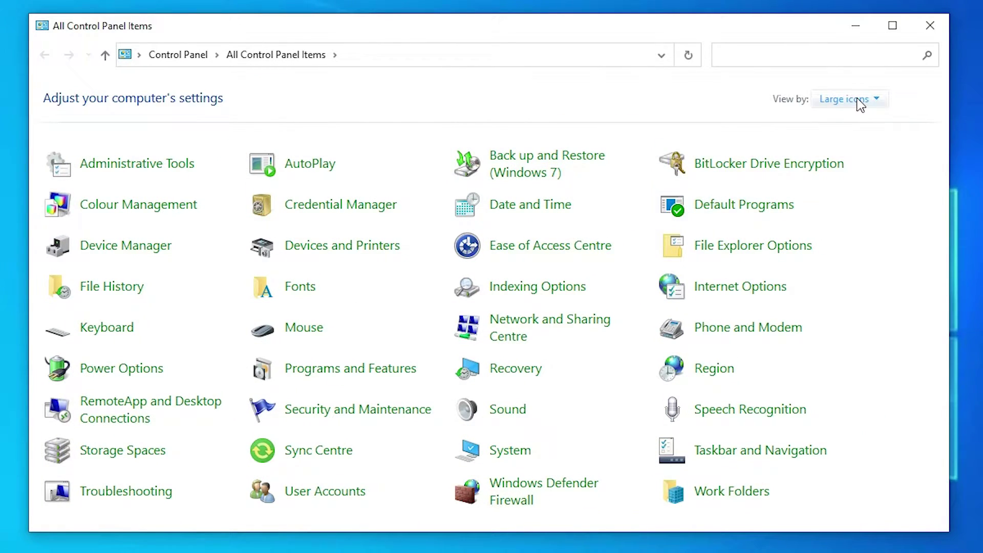
click(856, 99)
click(861, 119)
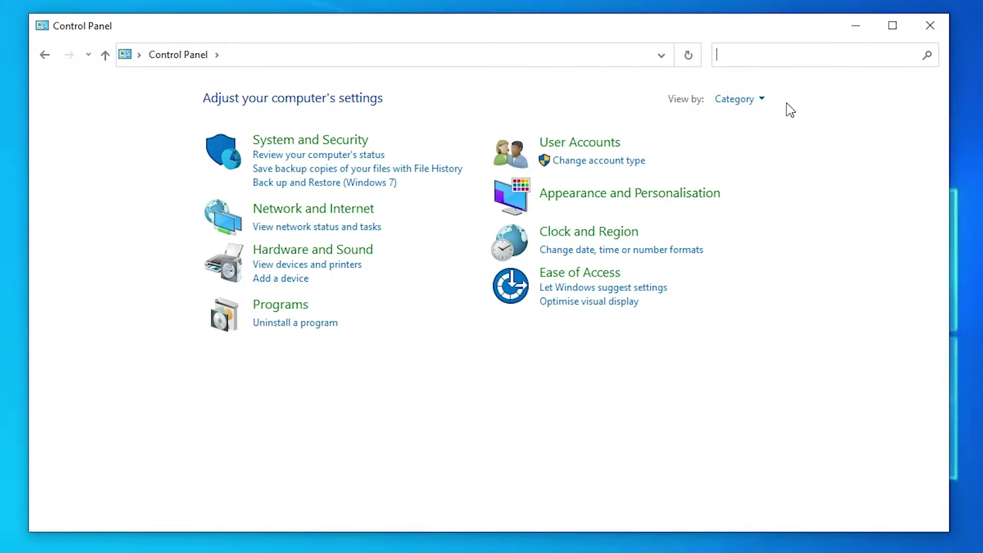
click(758, 100)
click(768, 144)
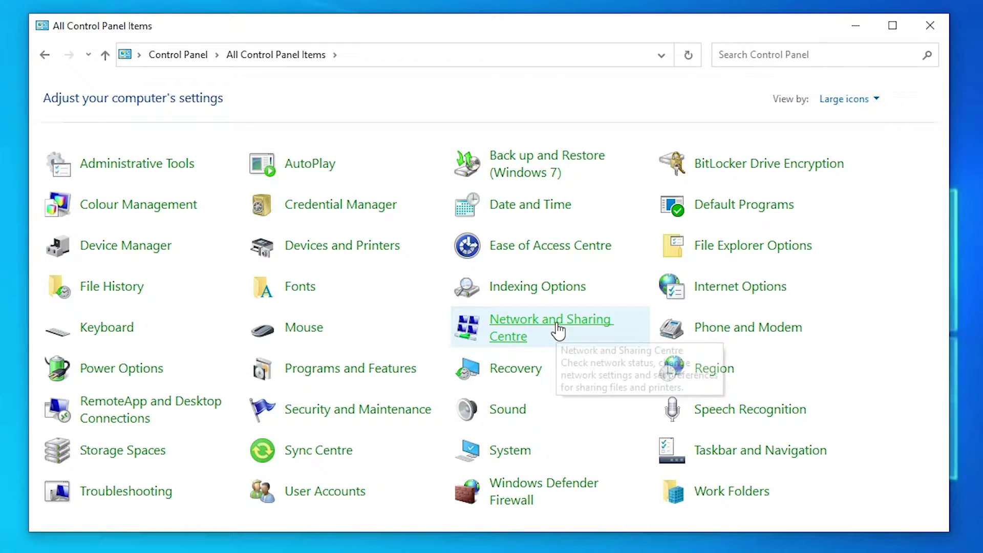
click(602, 332)
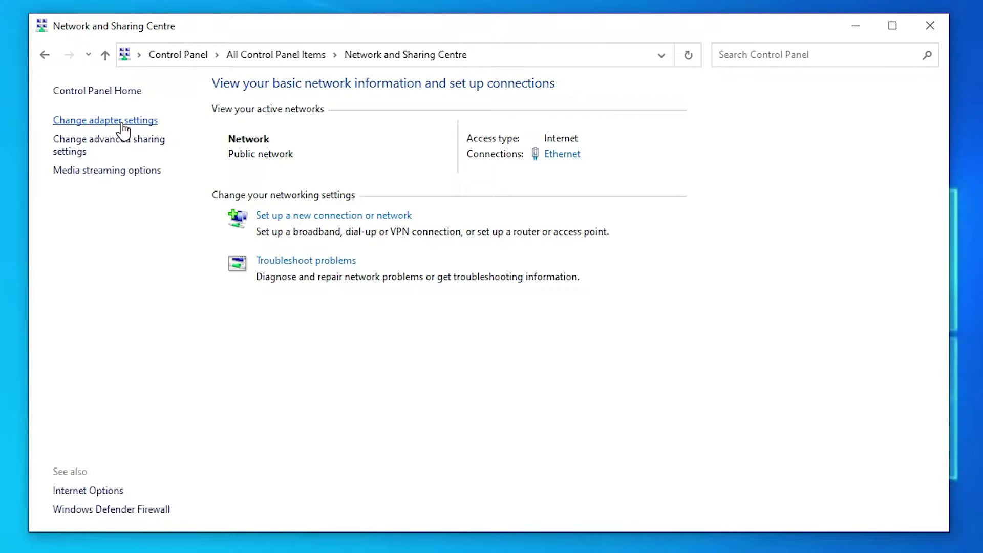
Open the IPv4 properties of the Ethernet connection from the adapter list
click(122, 122)
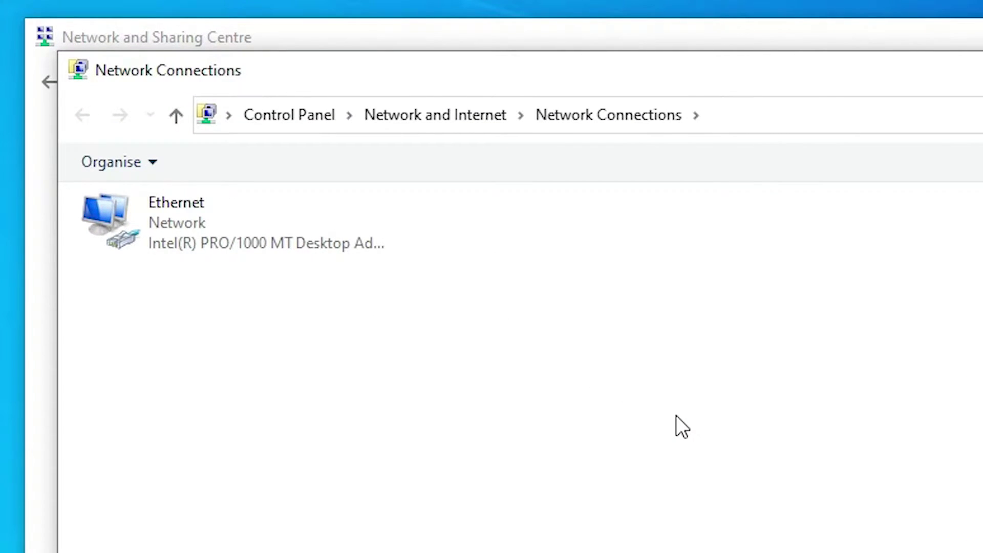
right_click(134, 226)
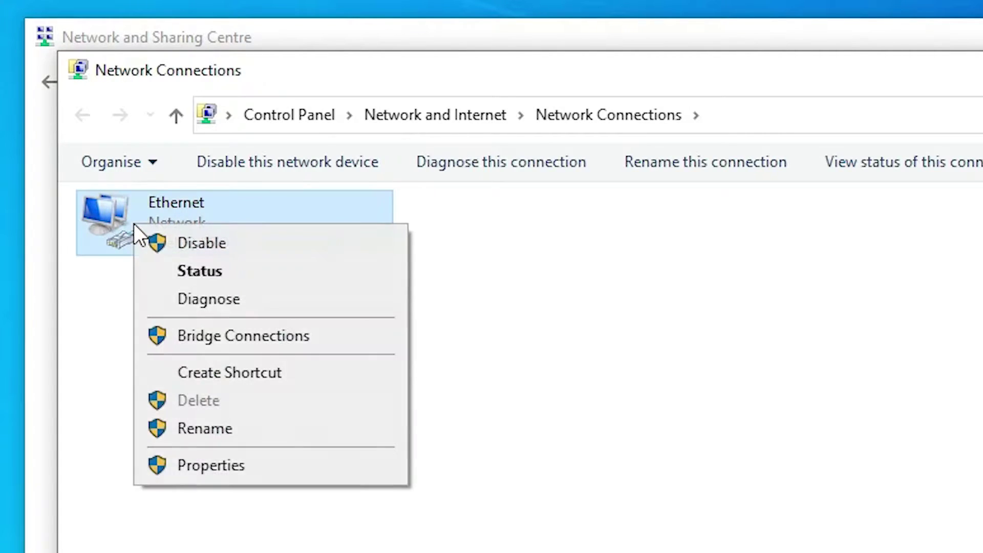
click(237, 458)
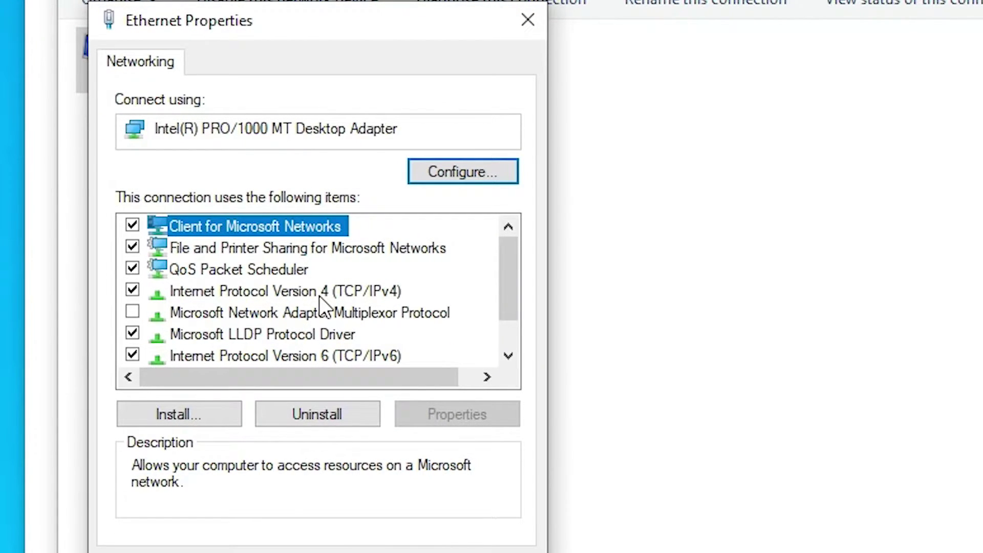
click(318, 296)
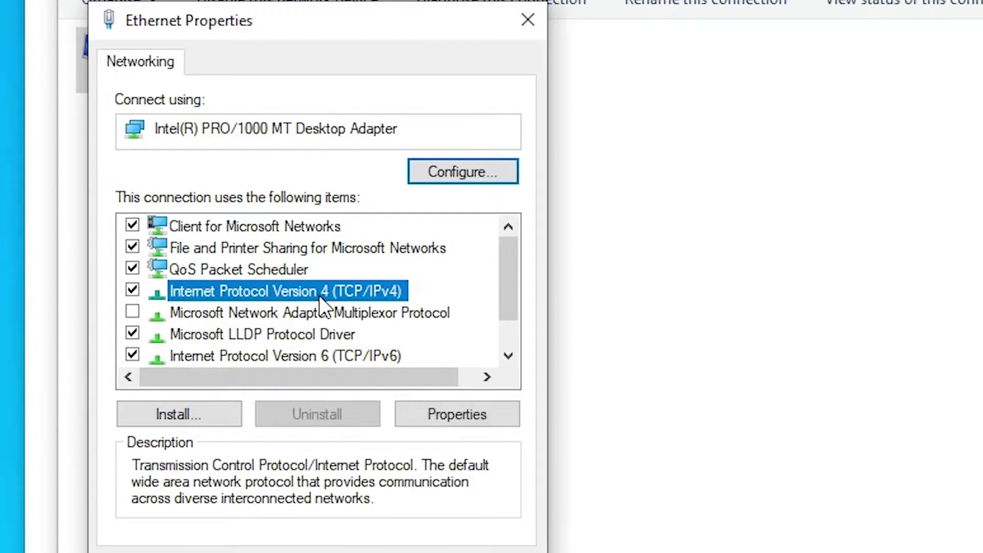
click(507, 410)
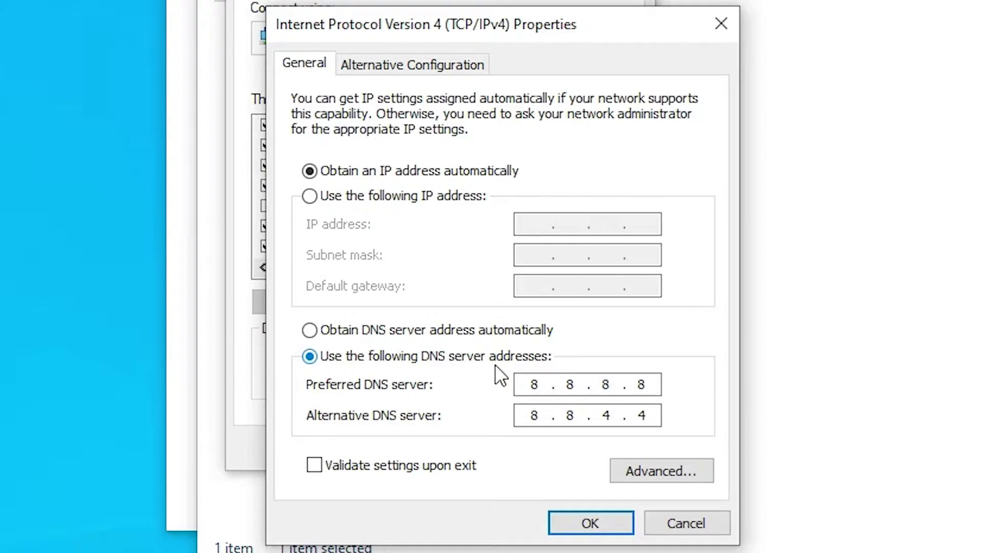
Set DNS servers to 1.1.1.1 and 1.0.0.1, save, and close the connections window
click(318, 354)
click(309, 330)
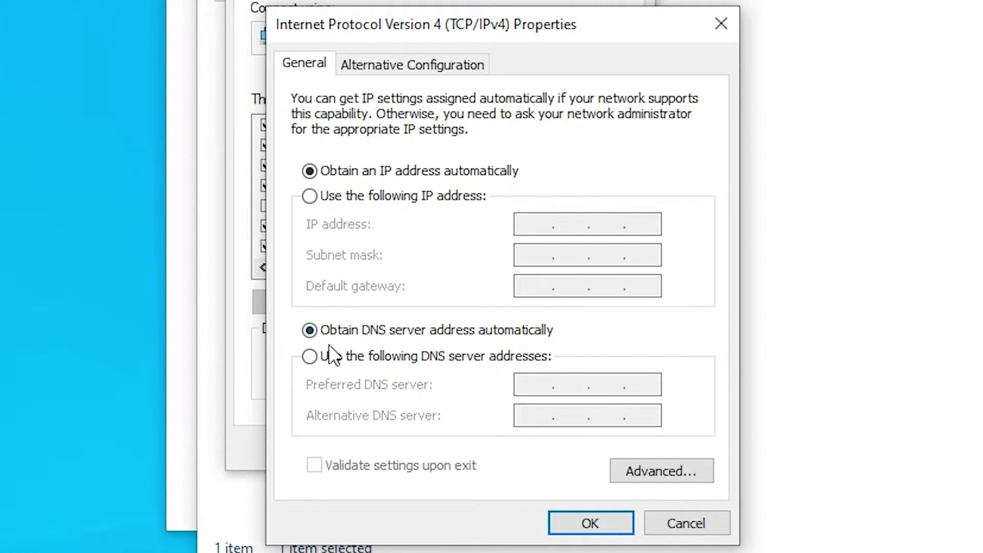
click(317, 356)
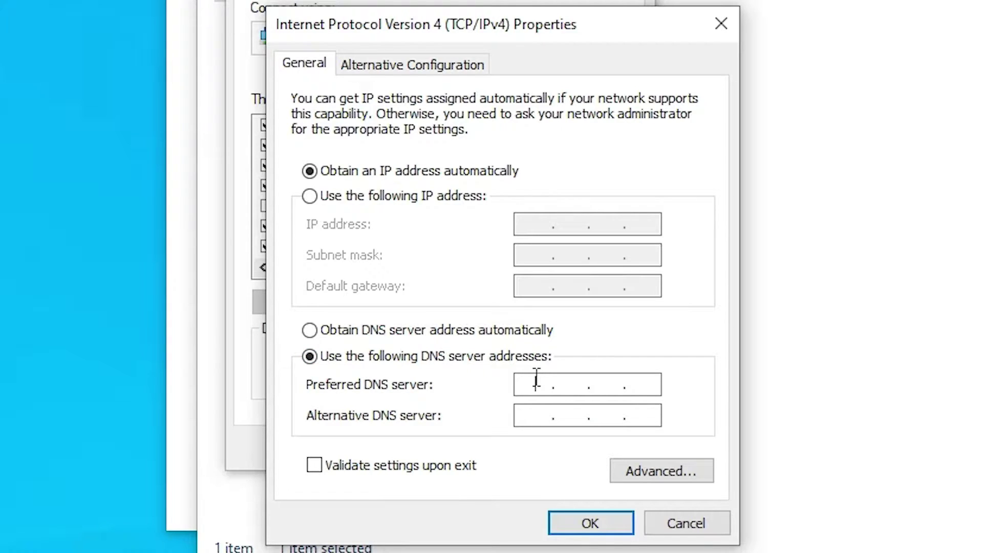
text(1)
text(.2..)
double_click(573, 387)
text(1.1.)
text(1.1)
click(538, 413)
text(1.)
text(0.)
text(0.1)
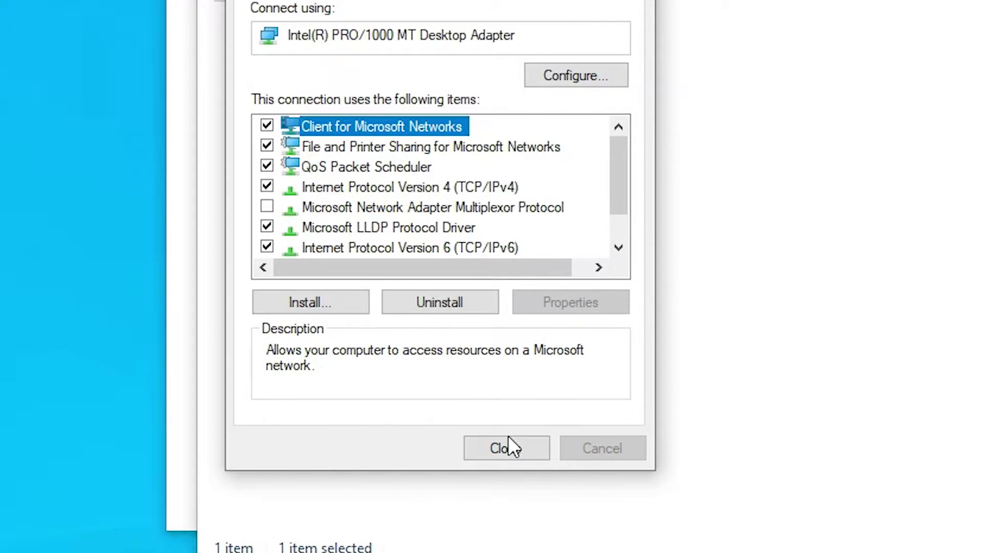
click(507, 449)
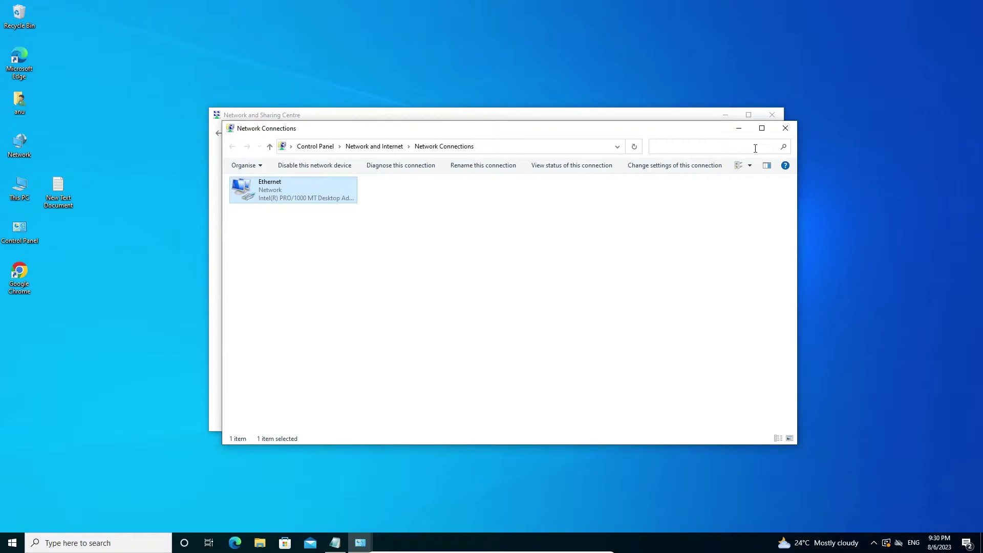
click(785, 131)
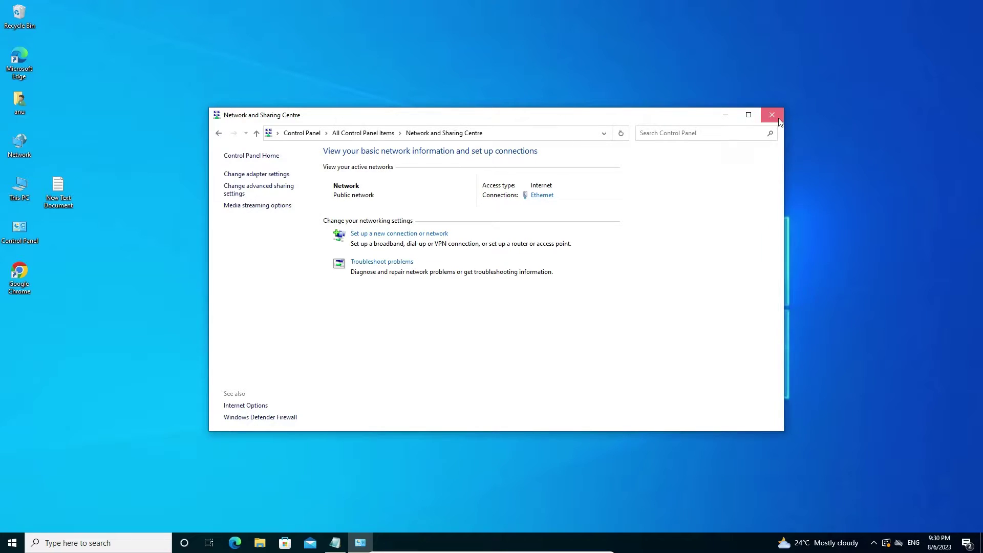
Close Network and Sharing Centre and launch Command Prompt as administrator, approving the UAC prompt
click(779, 120)
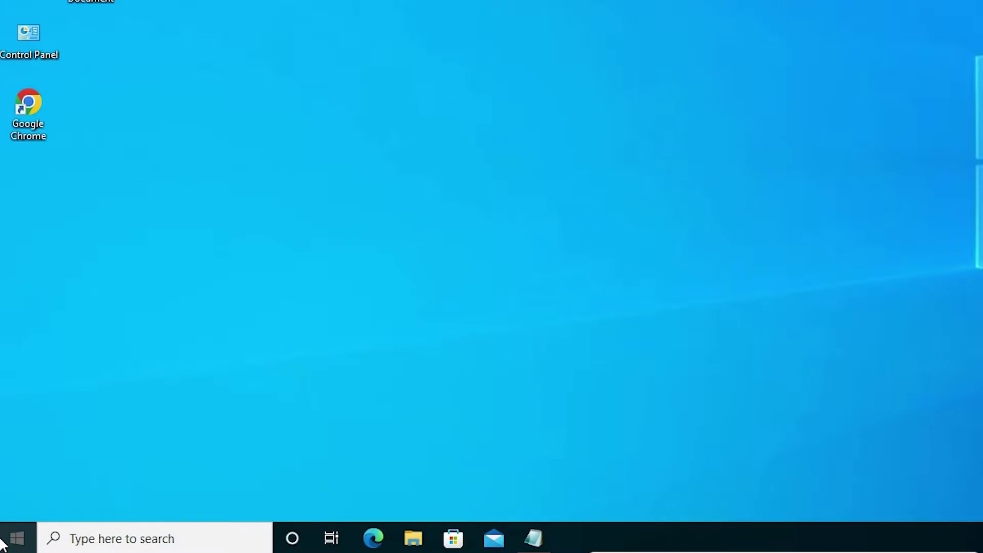
click(3, 547)
text(cm)
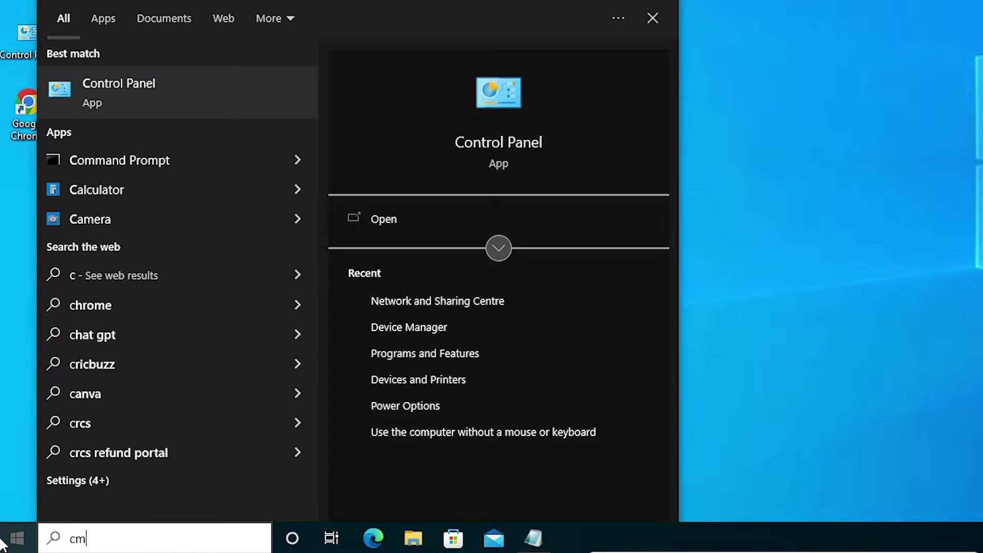
text(d)
right_click(148, 86)
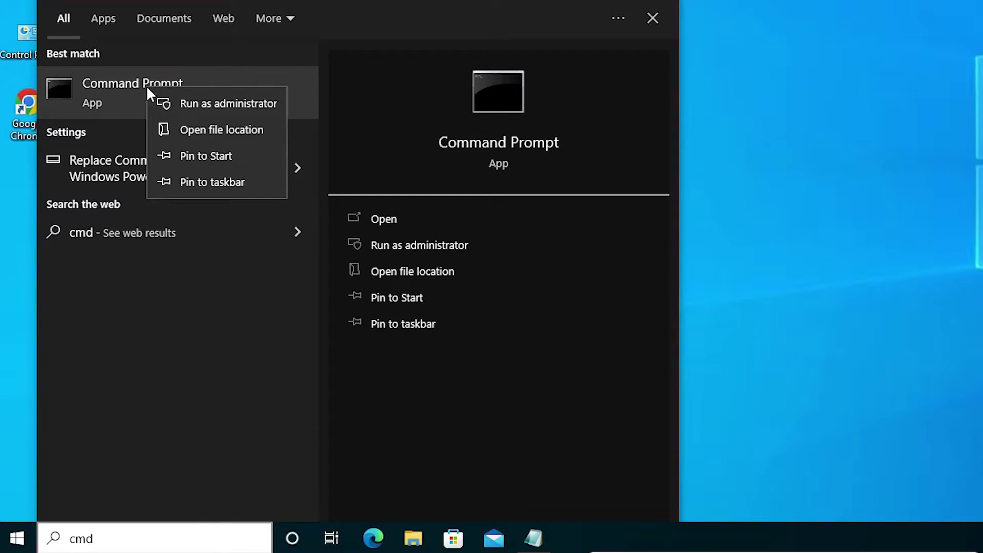
click(258, 103)
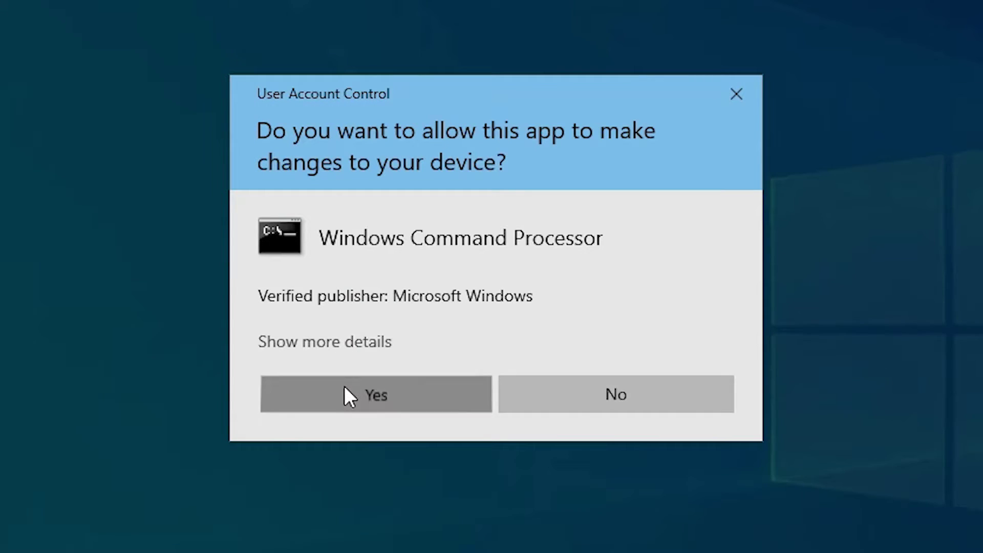
click(345, 392)
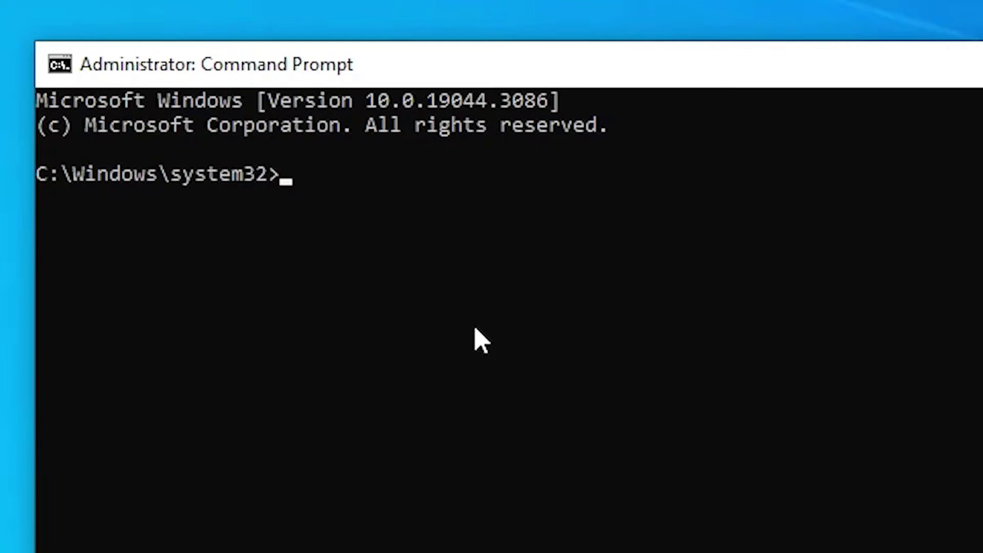
Run ipconfig /release, /flushdns, /renew and netsh winsock reset, then exit the console
text(ipconfig /release)
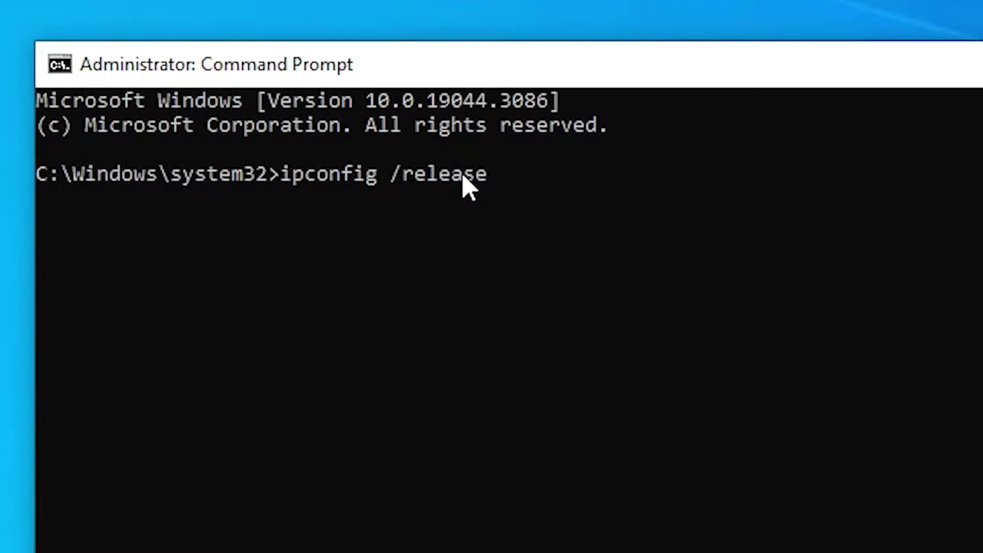
key(Return)
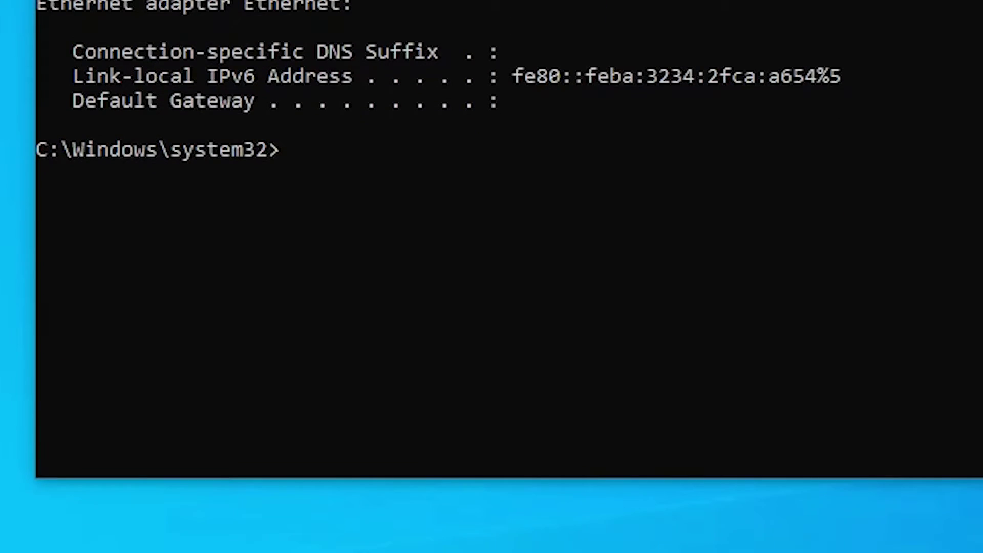
text(ipconfig /flushdns)
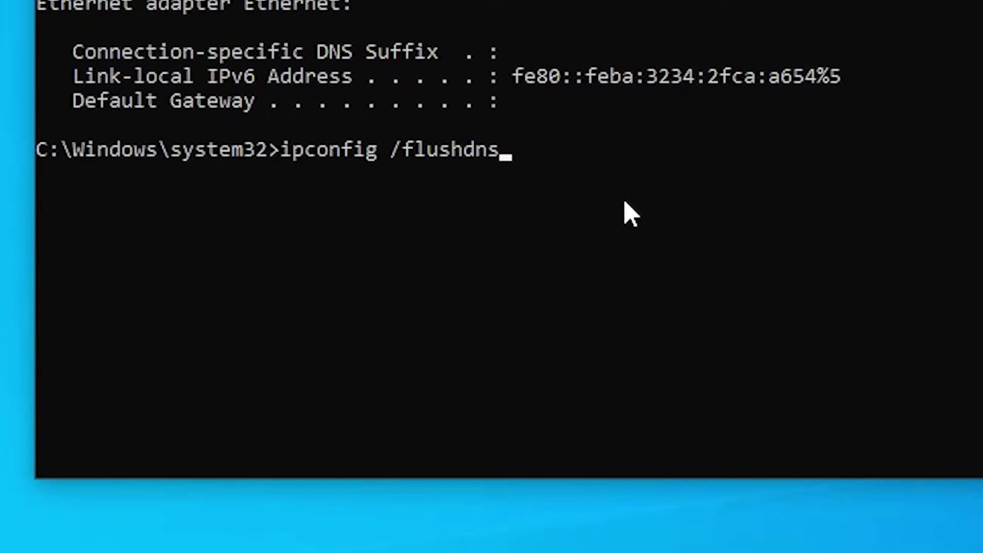
key(Return)
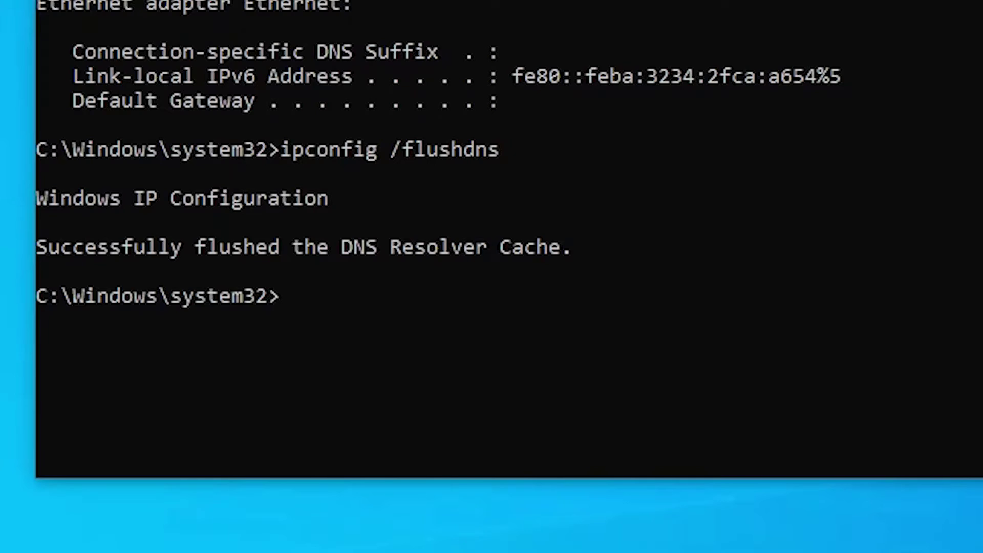
text(ipconfig /renew)
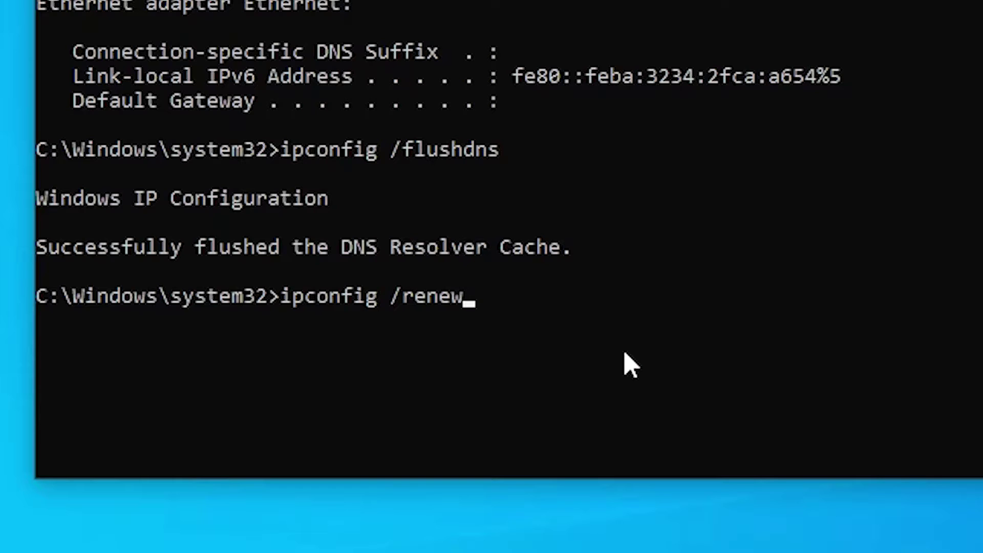
key(Return)
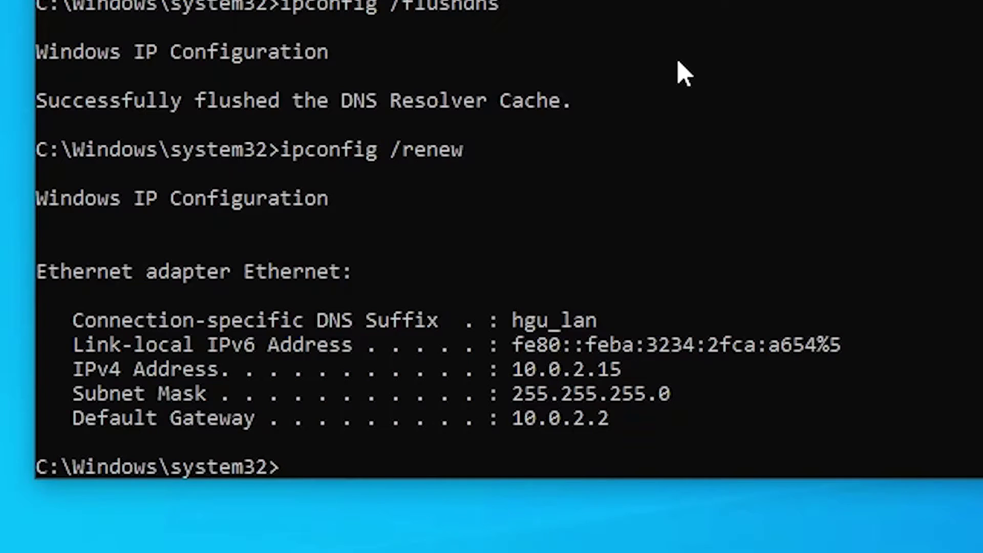
text(netsh winsock reset)
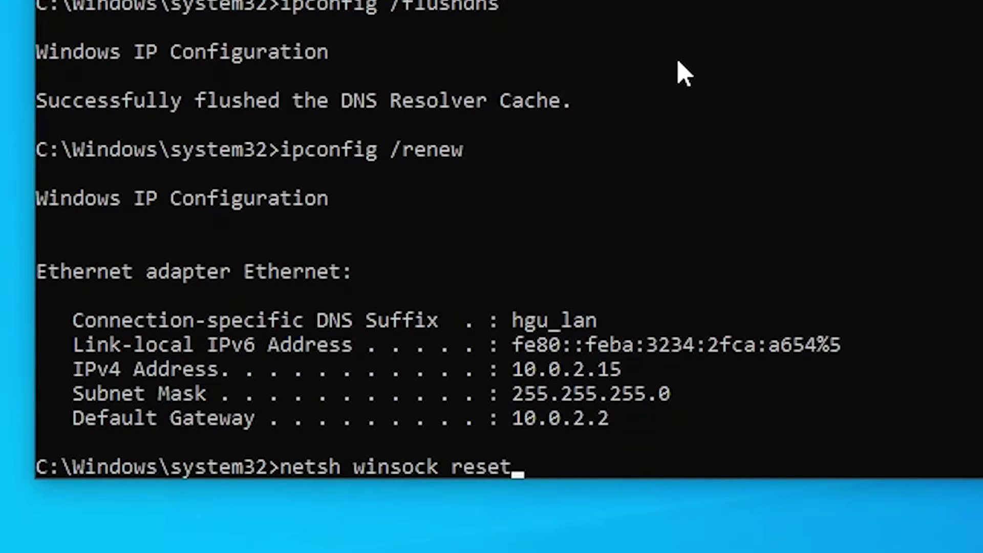
key(Return)
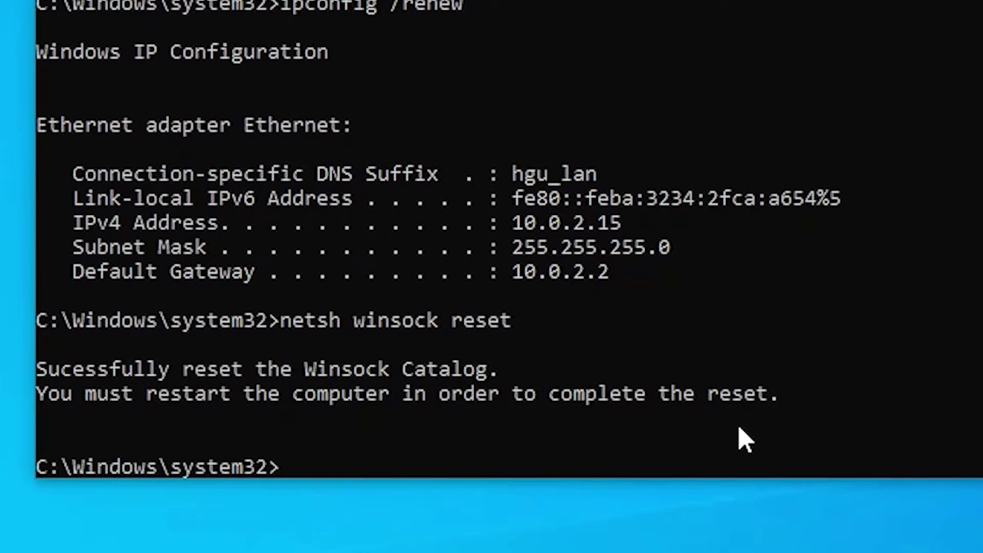
text(exit)
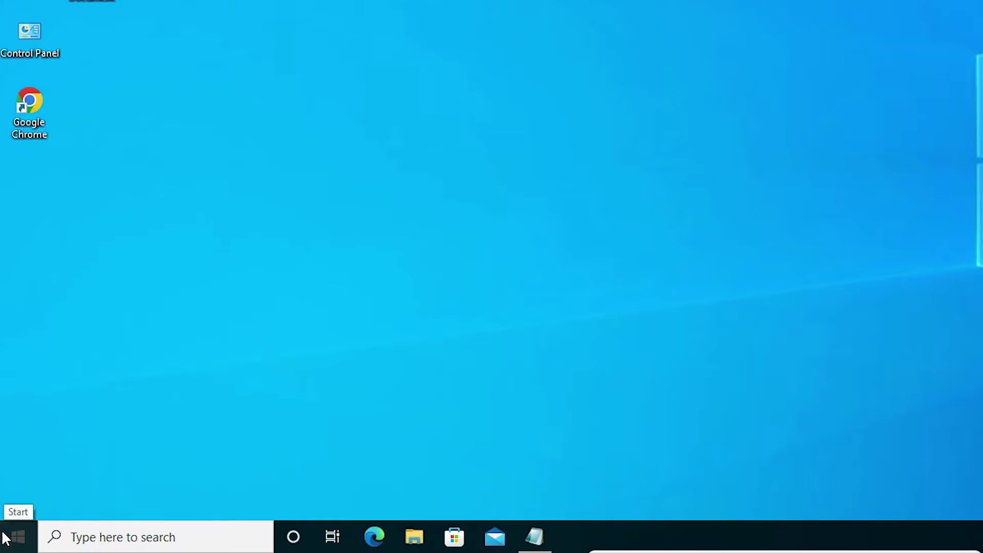
Open Internet Options from Control Panel and centre the Internet Properties window
click(4, 543)
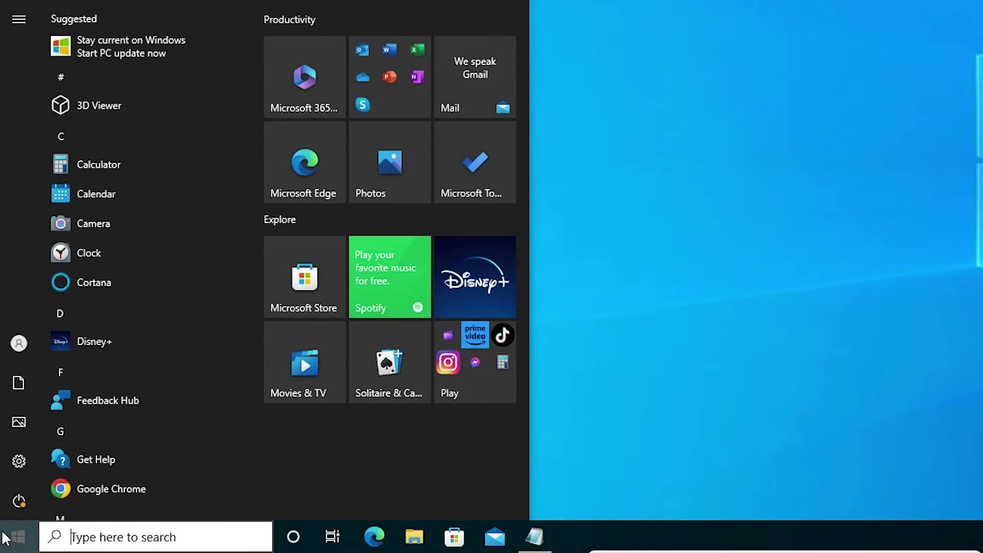
text(con)
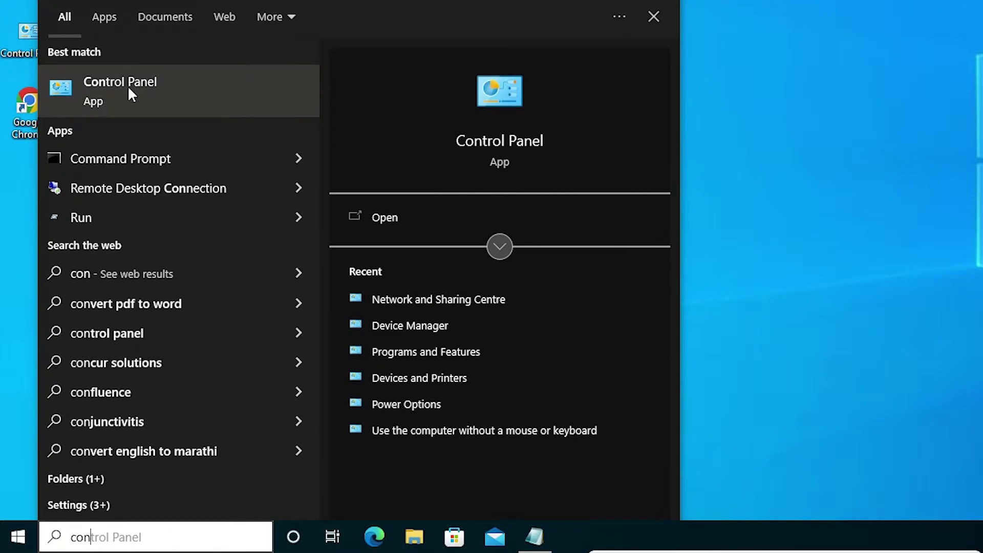
click(129, 88)
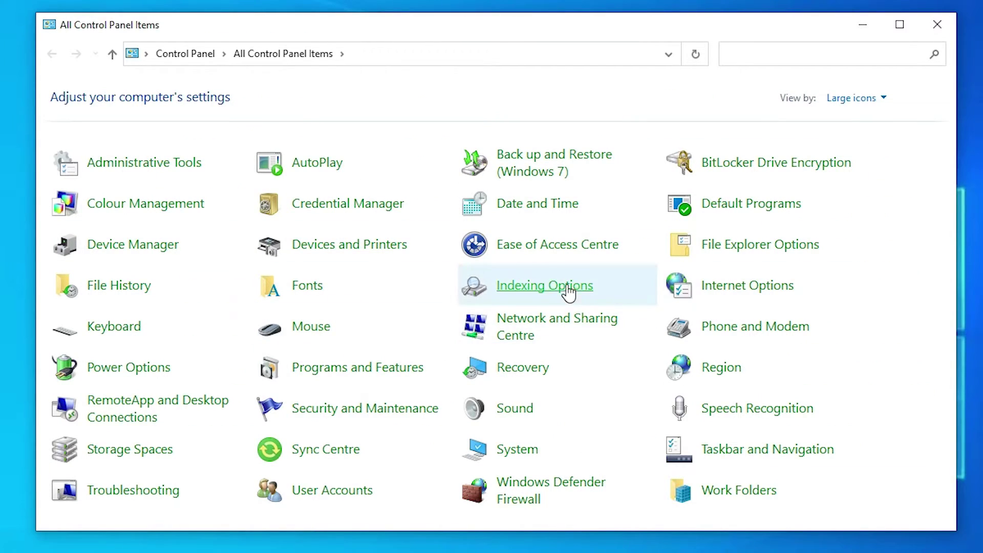
click(751, 290)
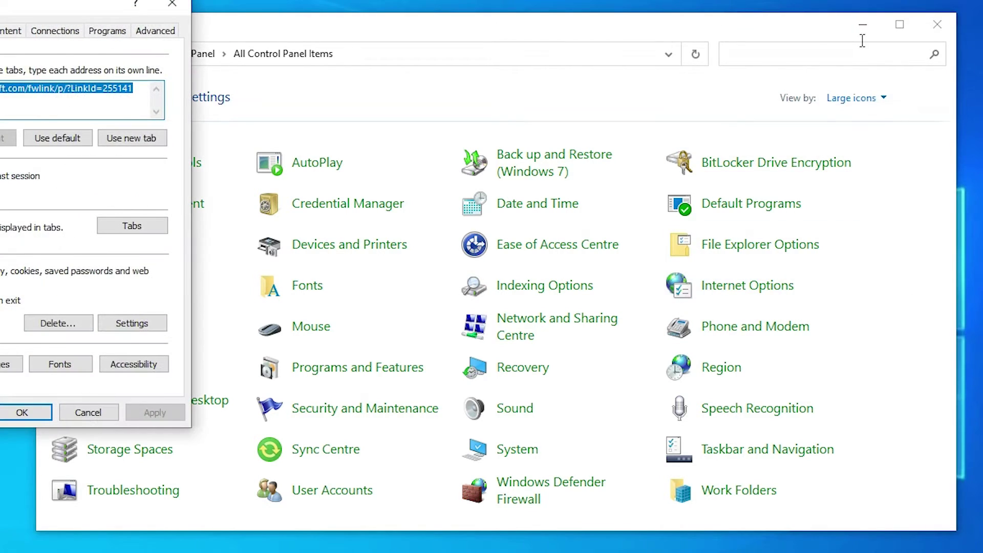
click(863, 25)
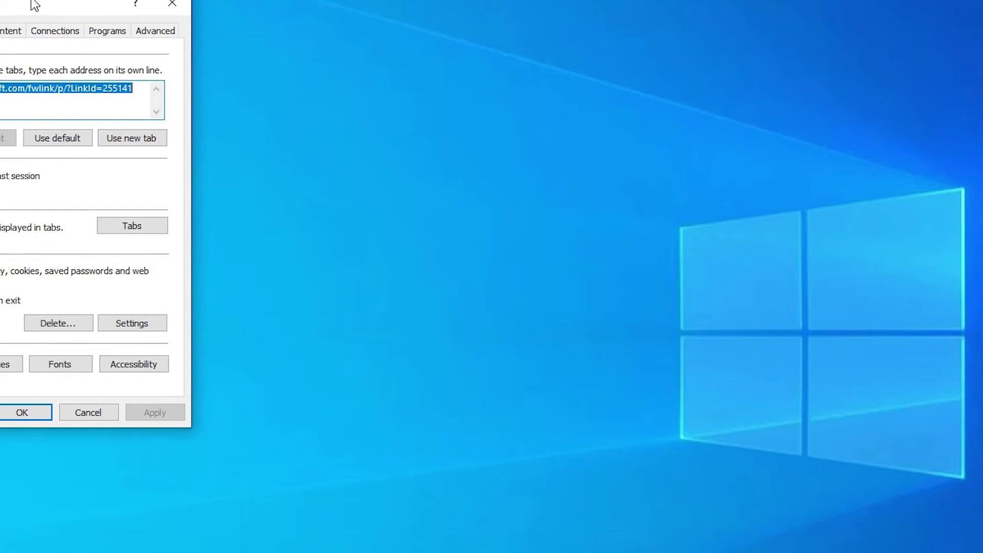
drag(34, 5, 351, 97)
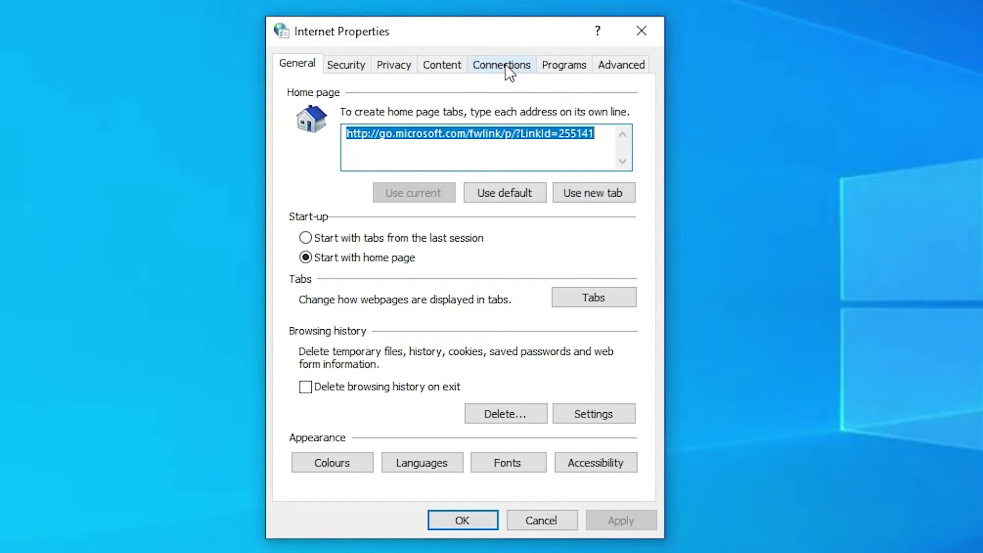
Enable Automatically detect settings in LAN settings and save Internet Properties
click(509, 72)
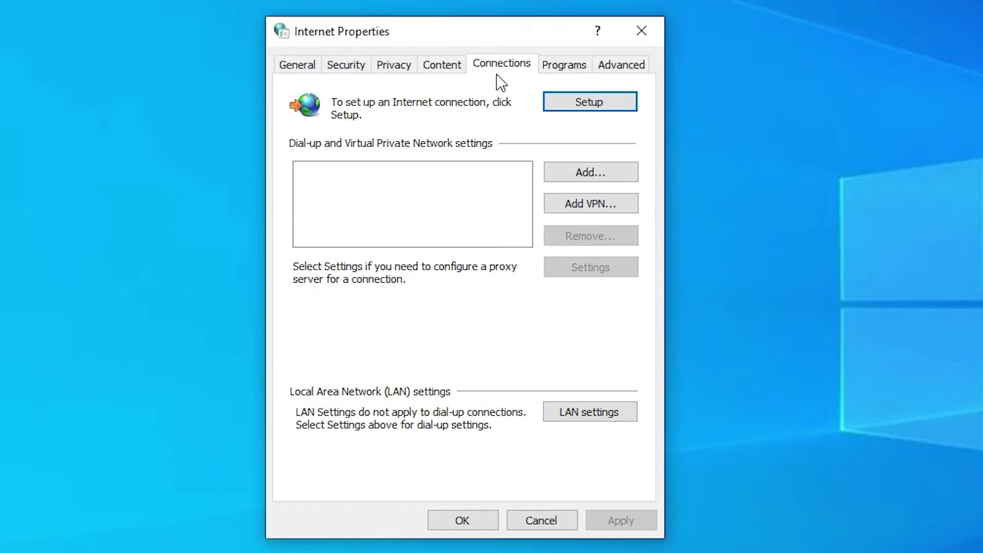
click(604, 414)
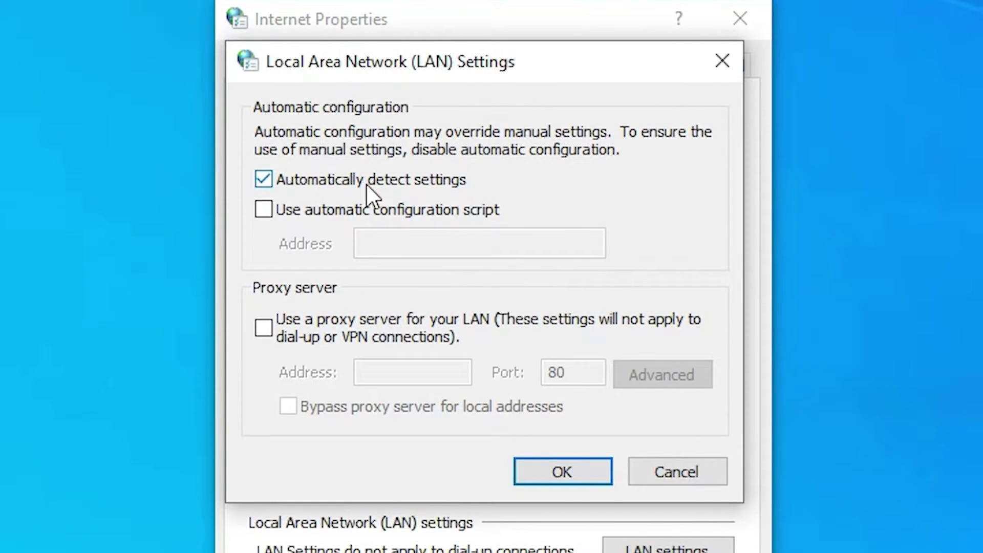
click(283, 185)
click(273, 183)
click(584, 472)
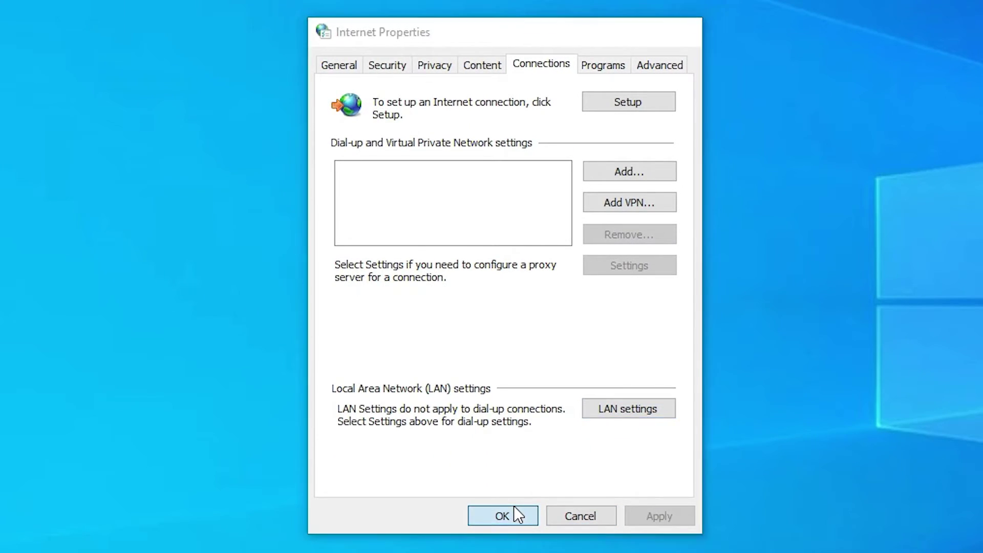
click(514, 506)
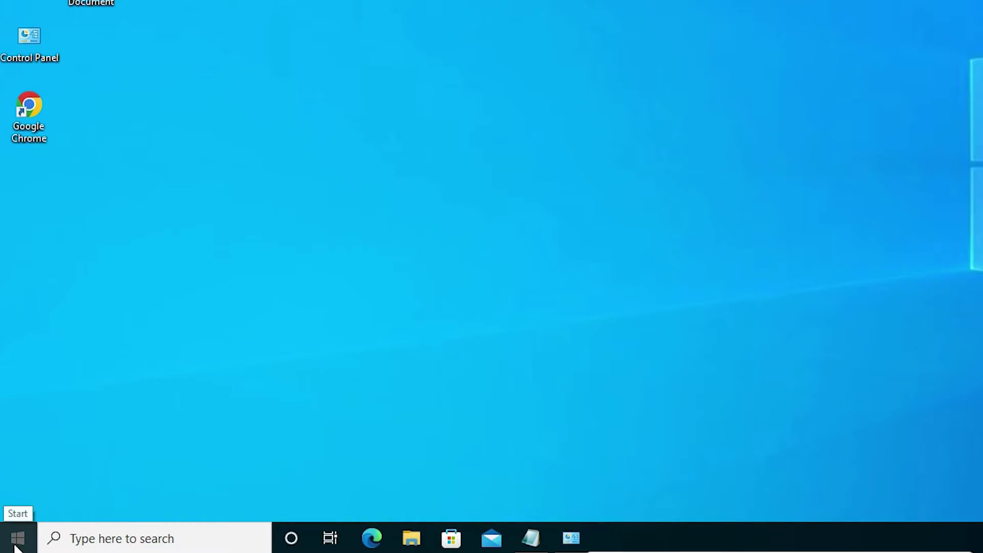
Launch an administrator Command Prompt, centre its window, and run cls --refresh
click(9, 547)
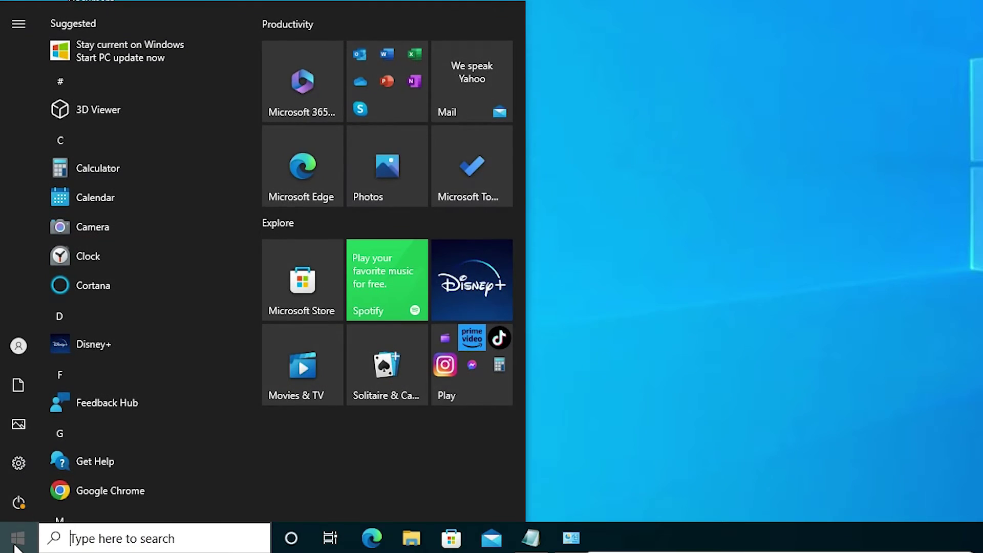
text(cmd)
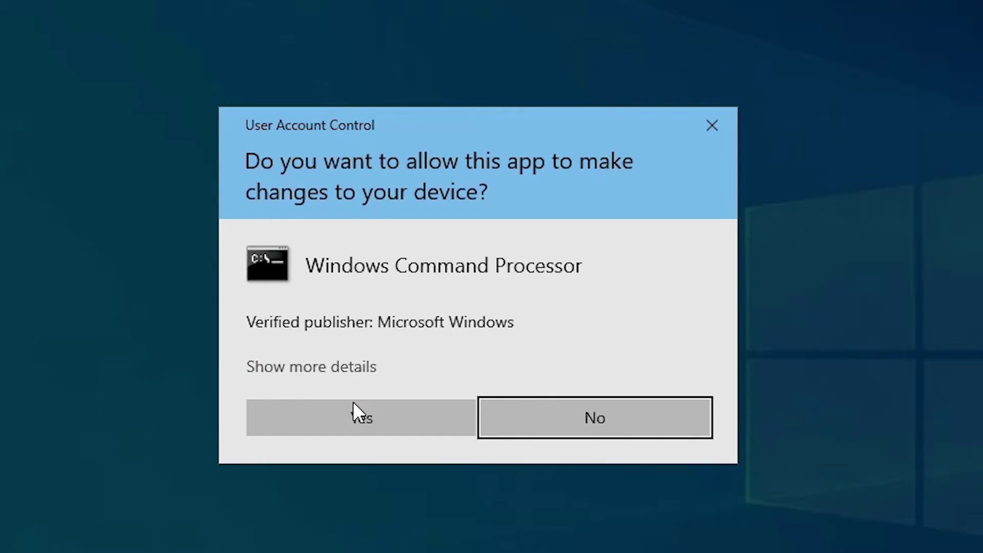
click(354, 406)
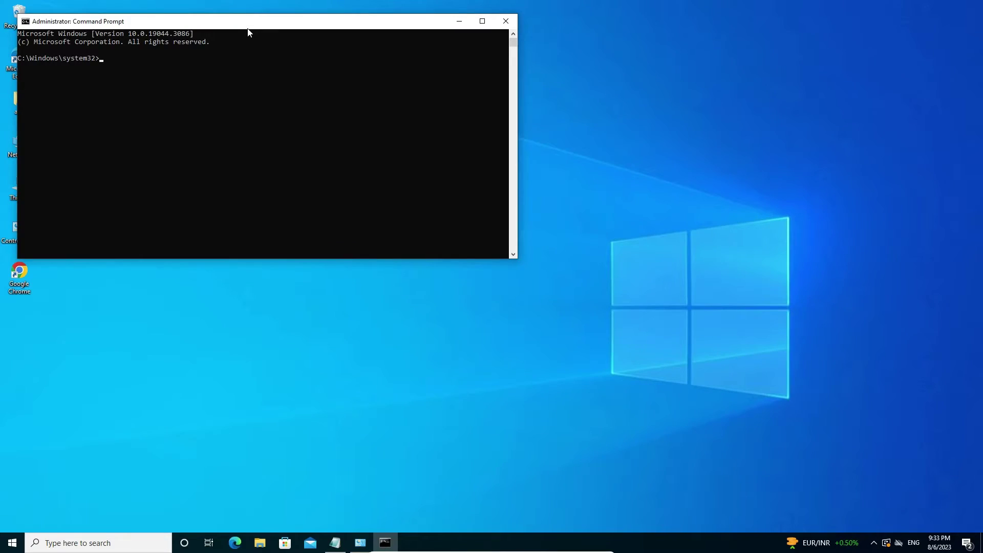
mouse_move(247, 30)
mouse_down()
mouse_move(434, 182)
mouse_move(468, 196)
mouse_up()
click(404, 297)
text(cls --refresh)
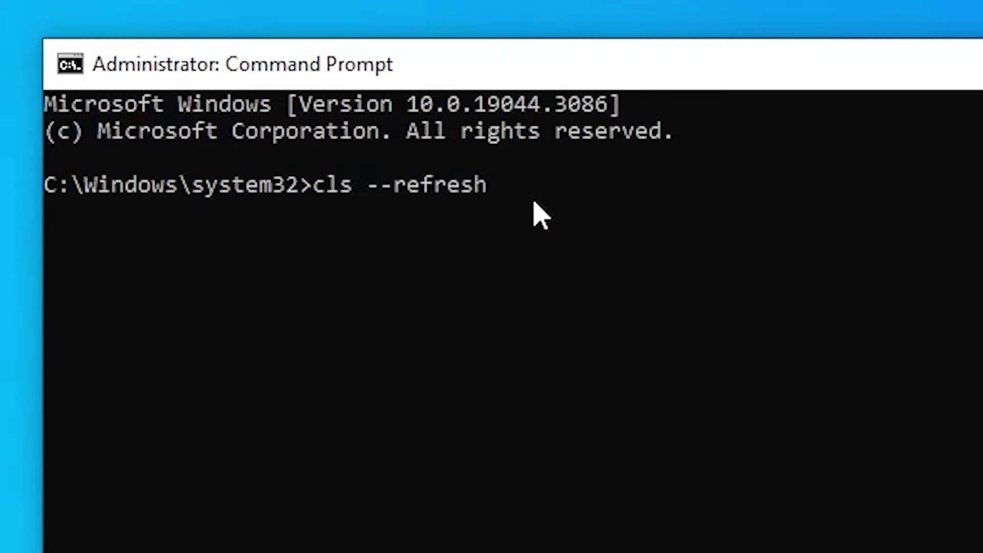
key(Return)
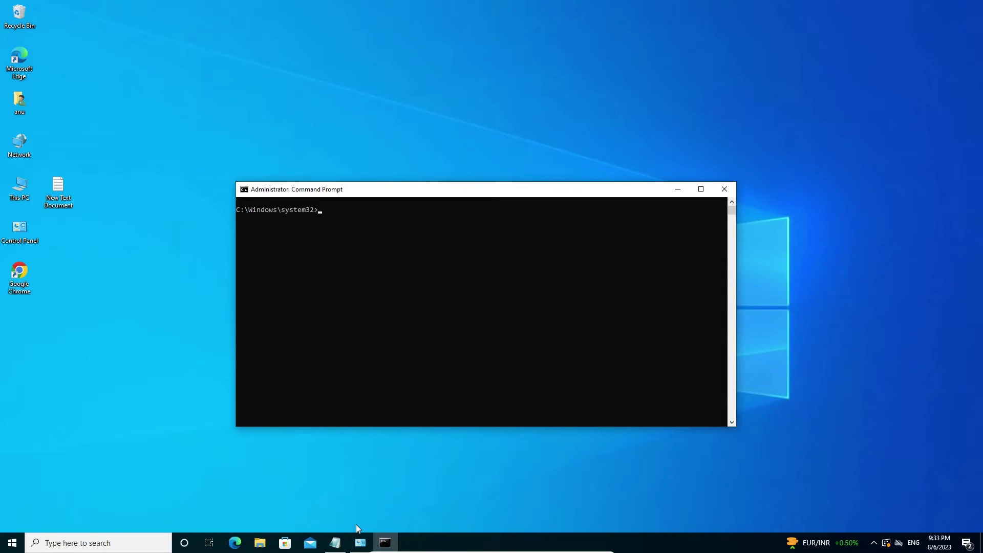
Open the hows.tech Important Windows Commands page in a new Chrome tab, then minimize Chrome
double_click(19, 279)
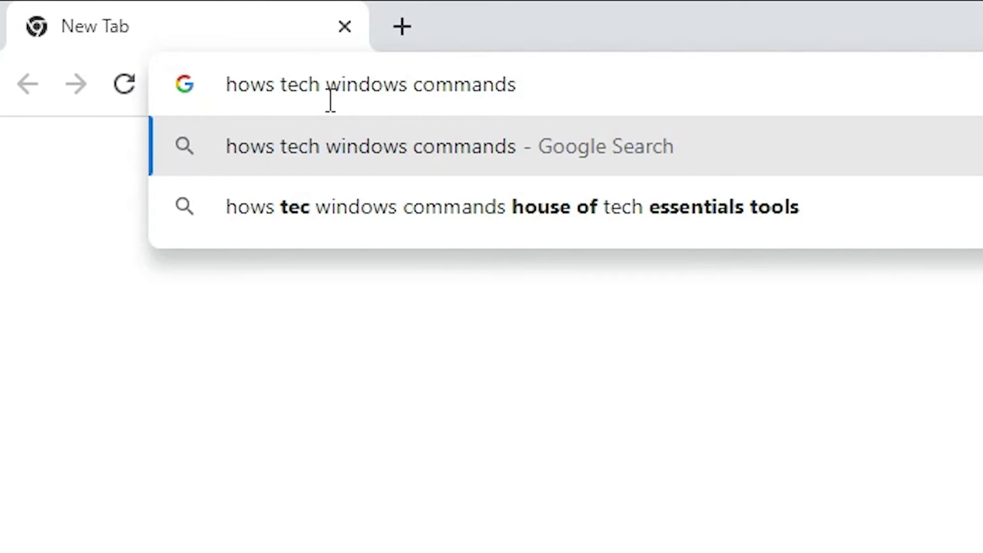
key(Return)
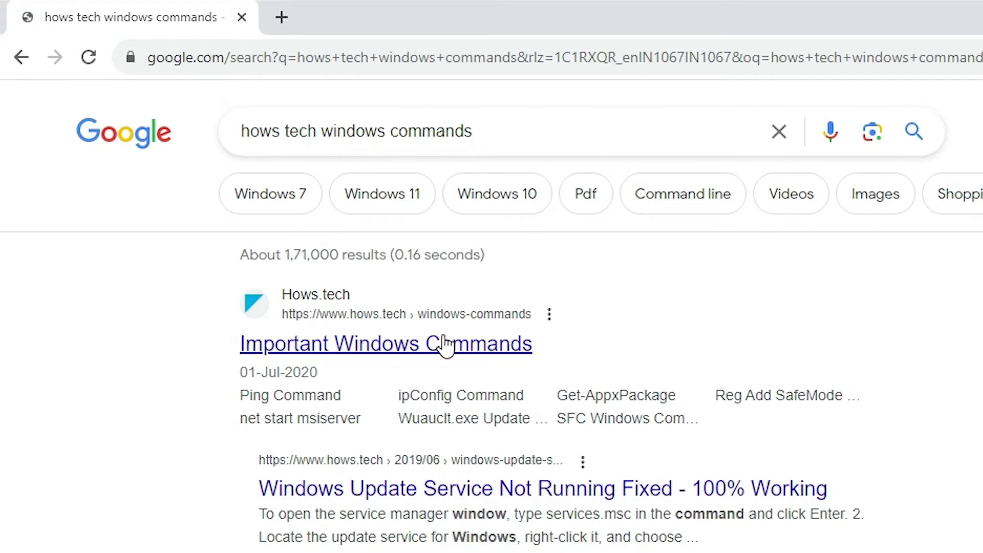
right_click(445, 345)
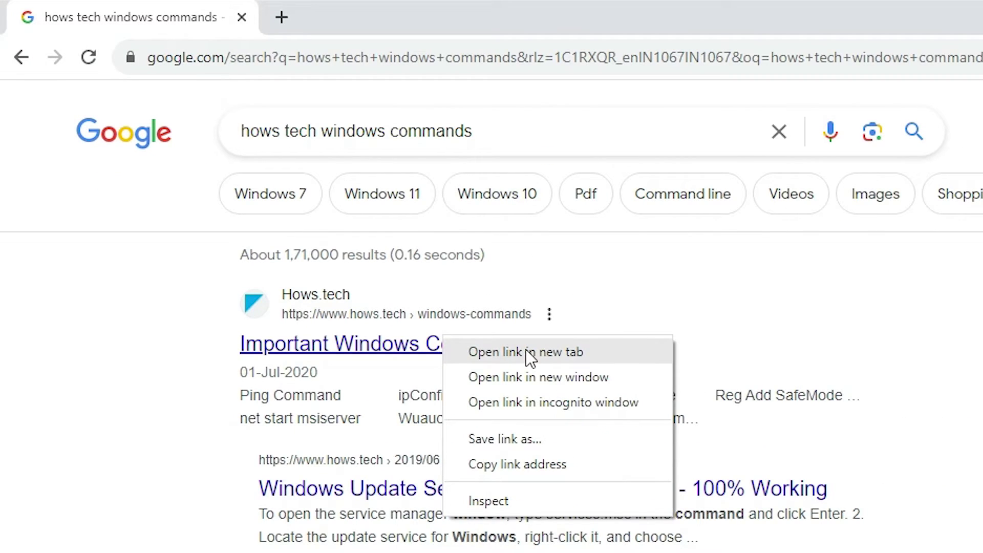
click(501, 353)
click(174, 8)
scroll(413, 333, down, 5)
scroll(413, 333, down, 5)
scroll(413, 333, down, 5)
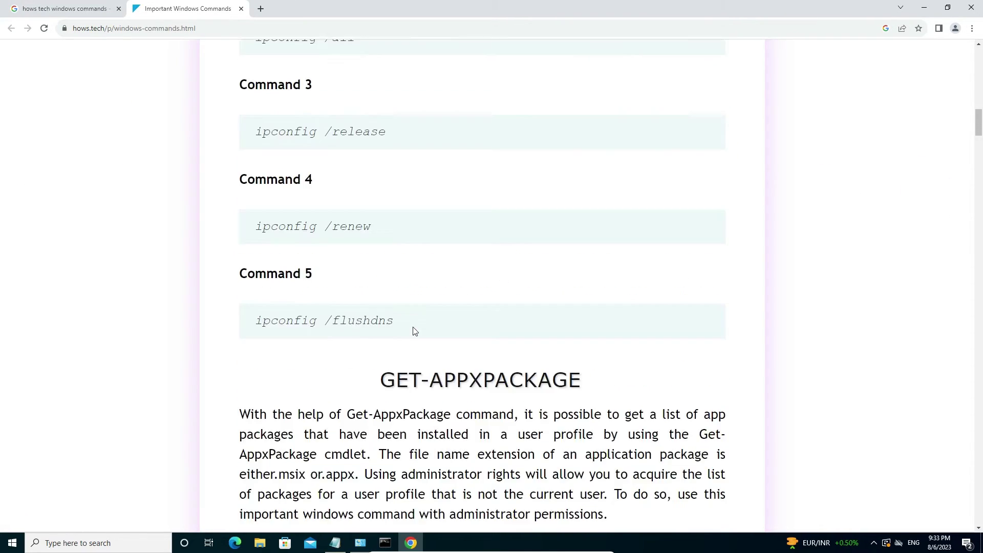
scroll(413, 334, up, 1)
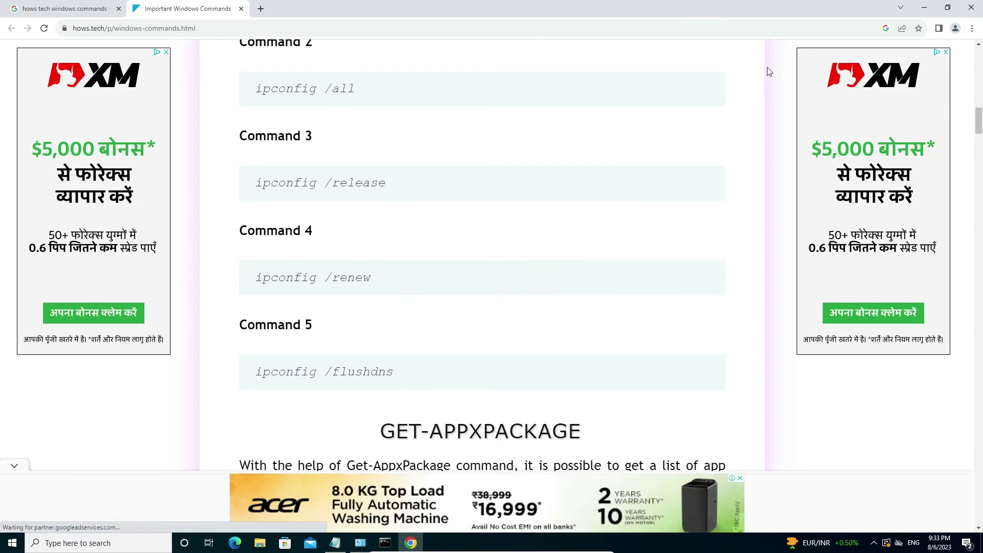
click(922, 9)
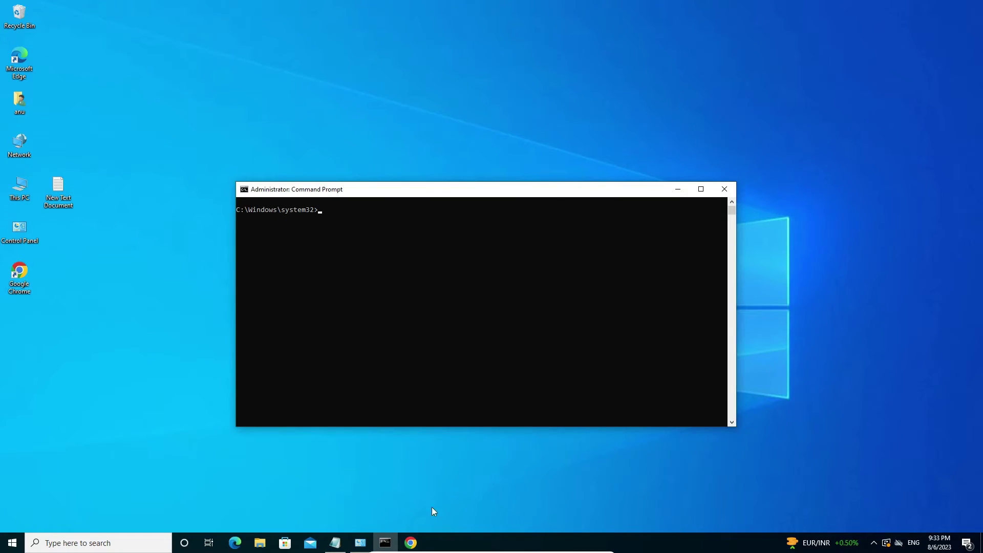
Scroll the command notes and highlight the Command 11, 15, 12 and sfc /verifyfile lines
click(335, 543)
scroll(583, 312, down, 1)
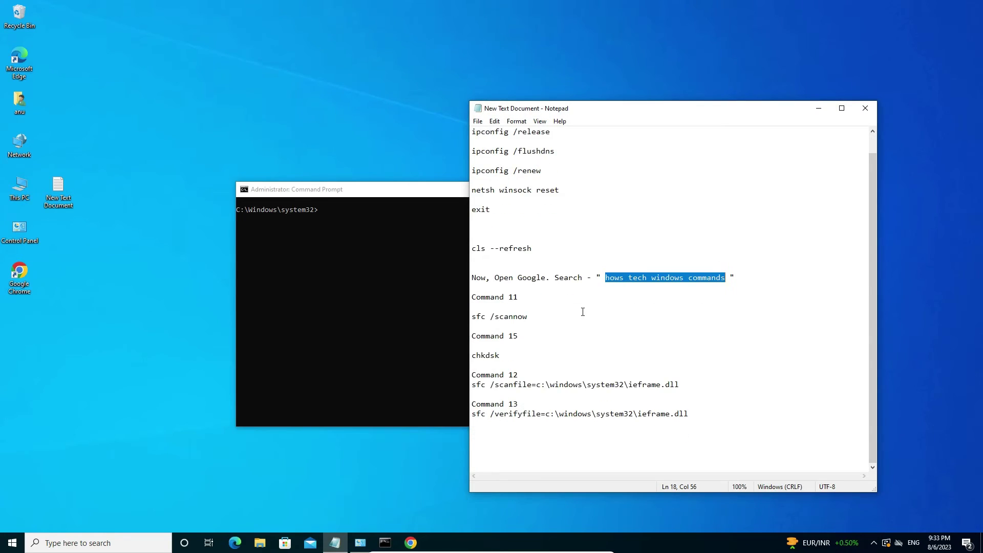
drag(481, 298, 523, 297)
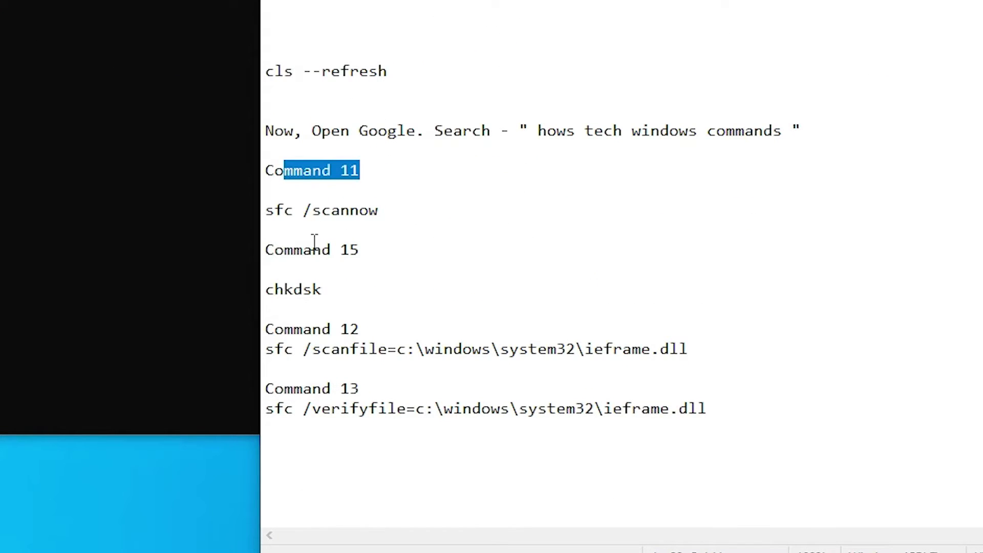
drag(314, 250, 378, 250)
drag(295, 329, 340, 329)
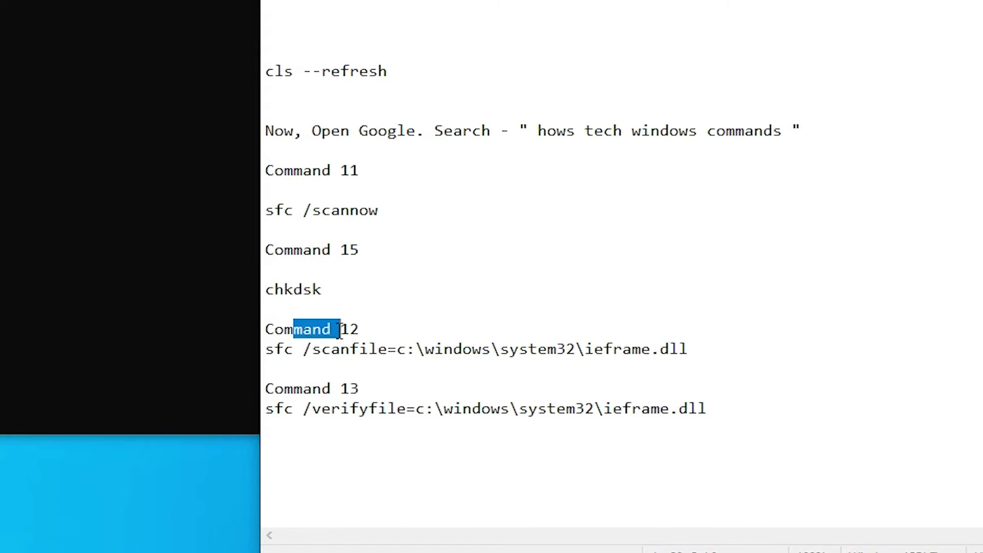
drag(275, 408, 361, 408)
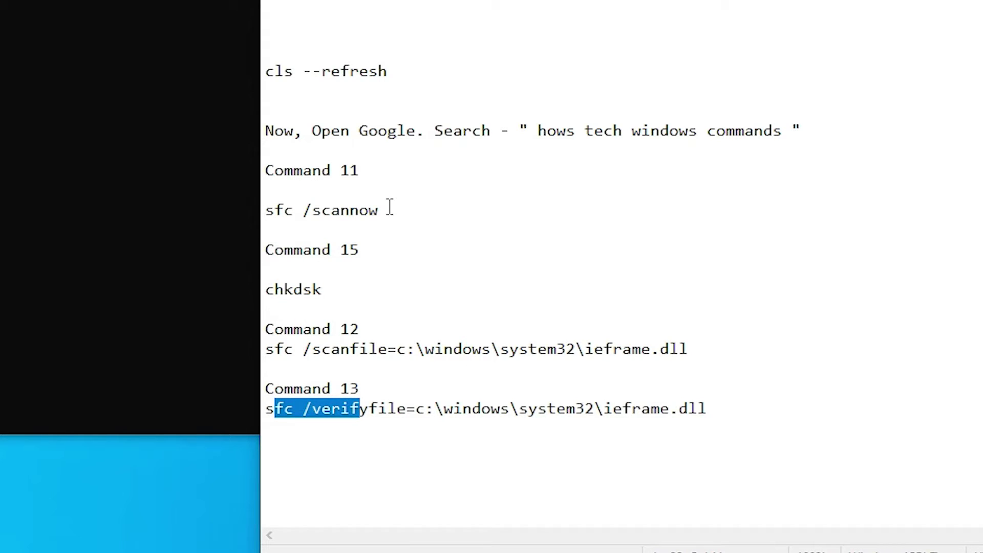
Paste sfc /scannow from the notes into the admin Command Prompt and run it
drag(389, 208, 265, 210)
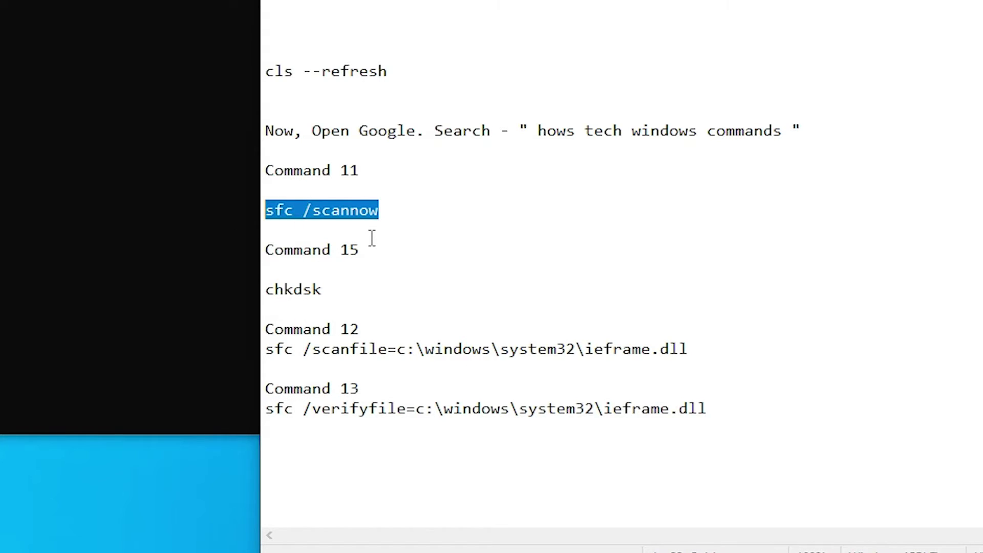
click(329, 220)
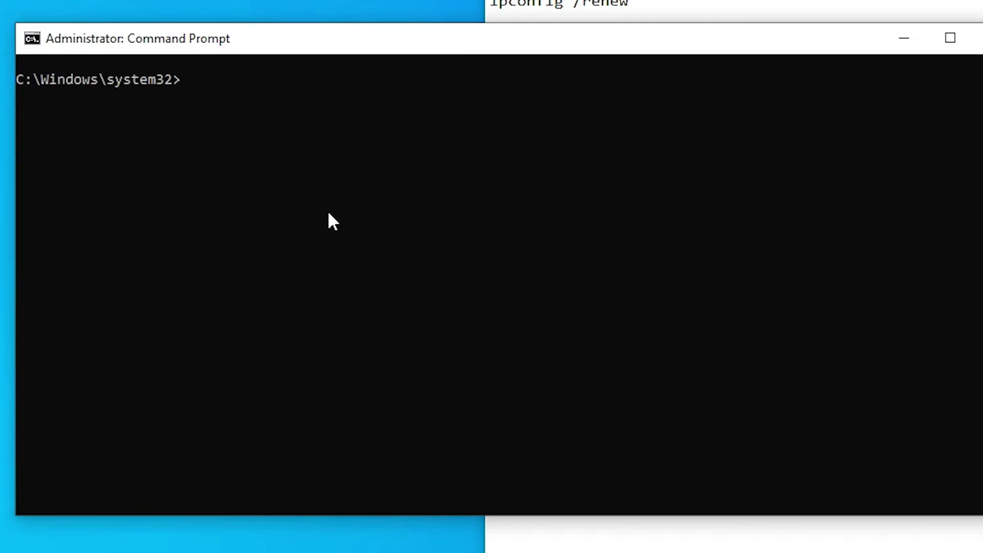
right_click(419, 223)
key(Return)
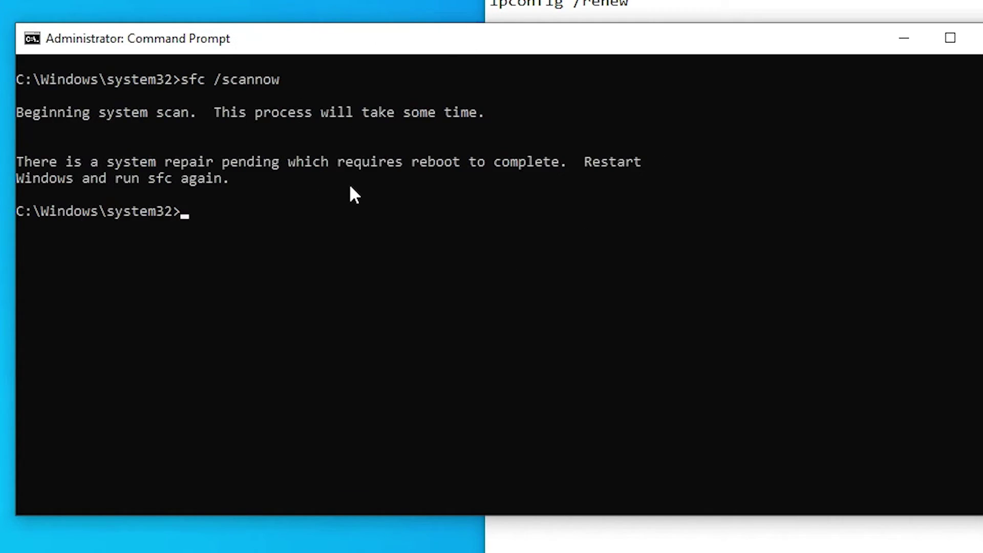
key(alt+Tab)
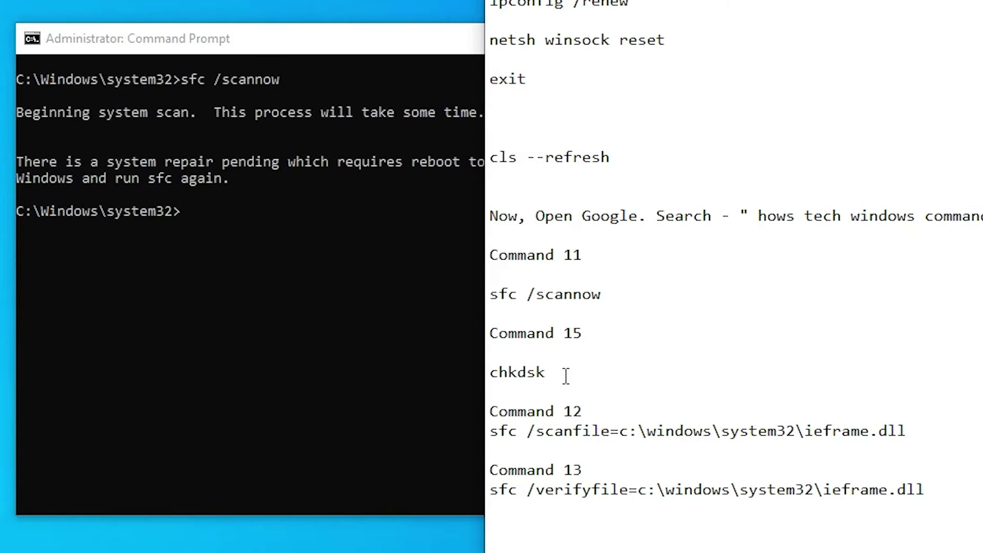
Paste chkdsk from the notes into the admin Command Prompt and start the disk check
drag(564, 375, 484, 374)
key(ctrl+c)
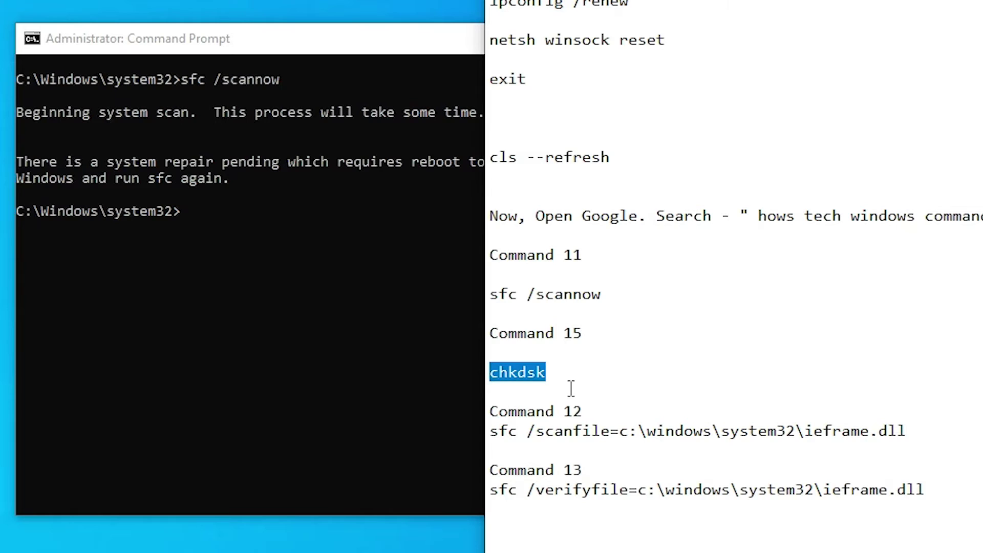
click(305, 319)
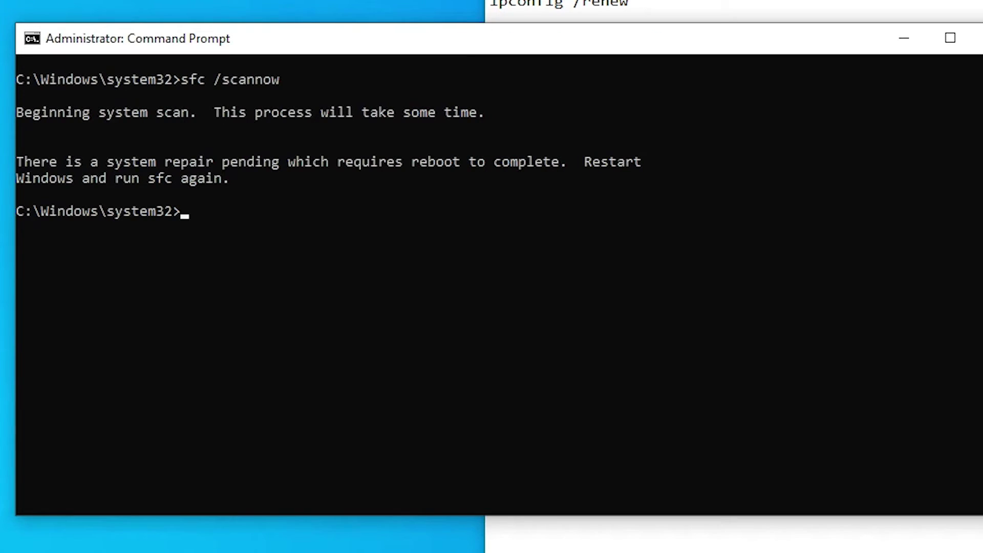
key(ctrl+v)
key(Return)
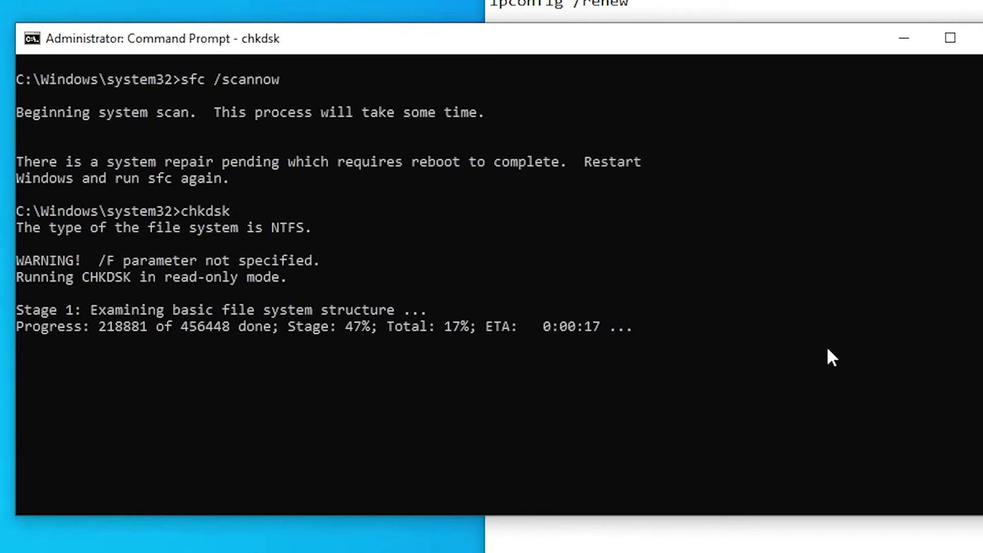
While chkdsk runs, review the sfc lines in the notes and select the sfc /scanfile command
click(520, 397)
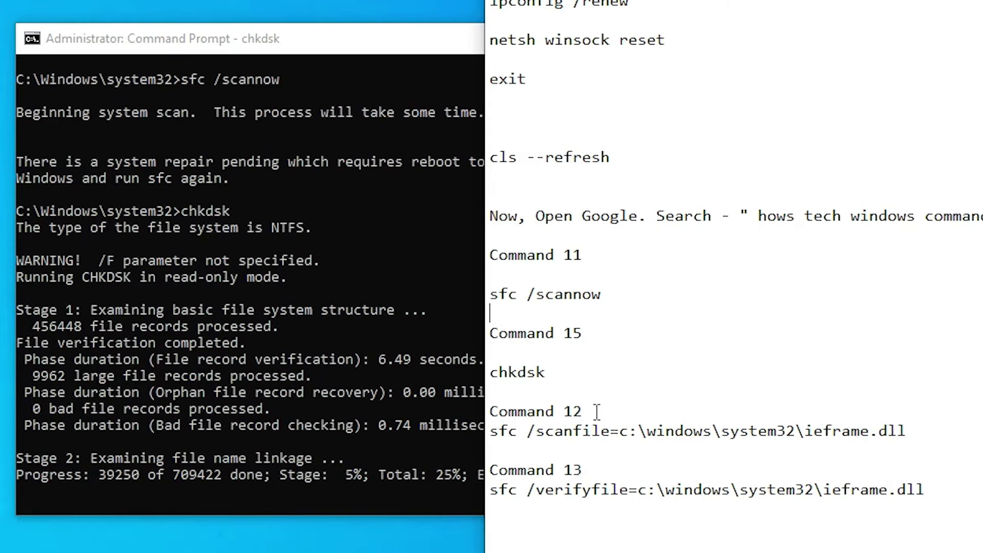
drag(584, 412, 490, 411)
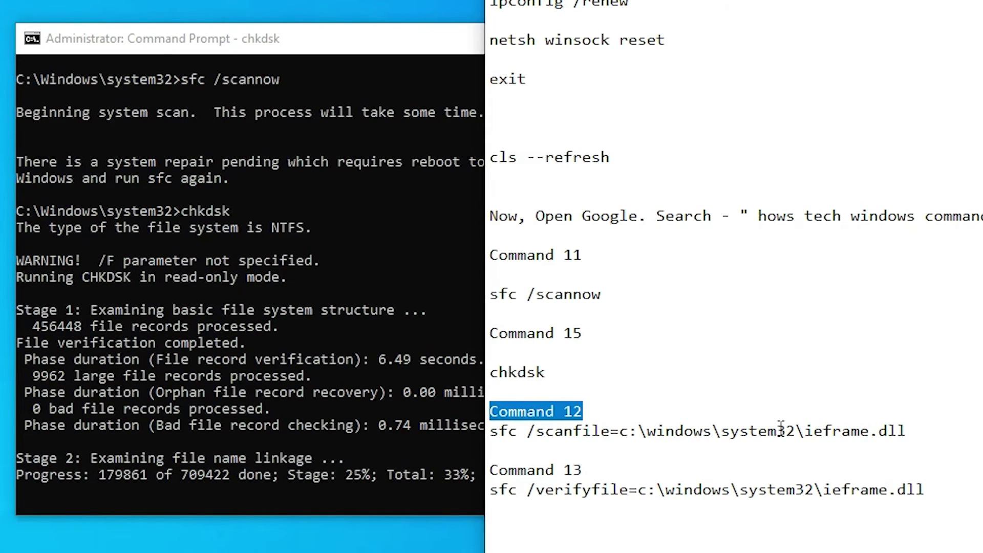
click(905, 429)
drag(905, 430, 490, 431)
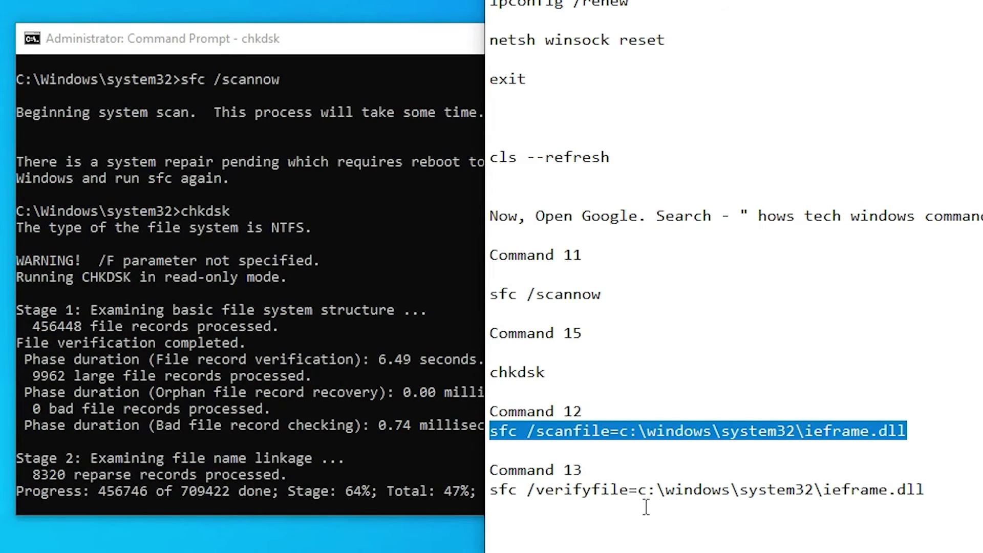
drag(938, 491, 490, 490)
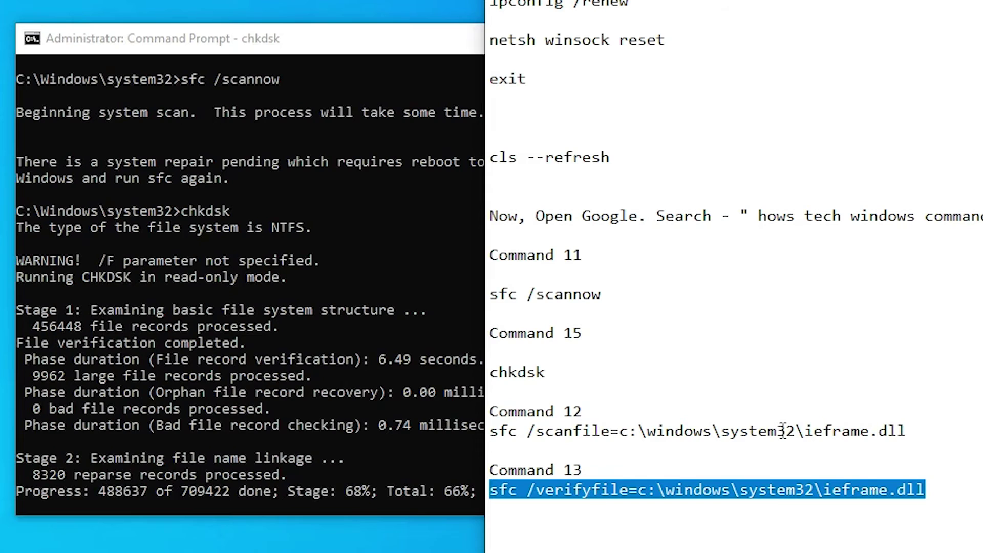
click(574, 433)
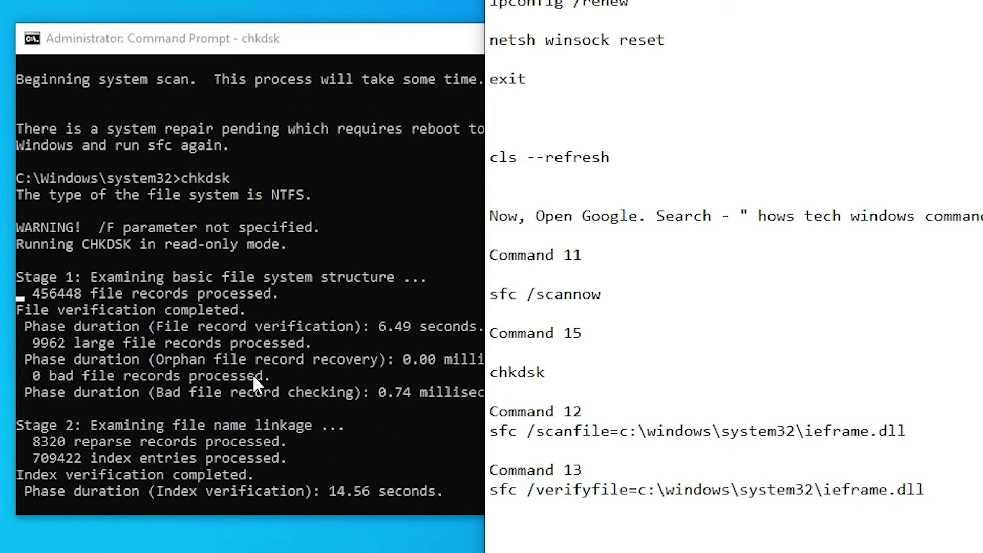
click(253, 374)
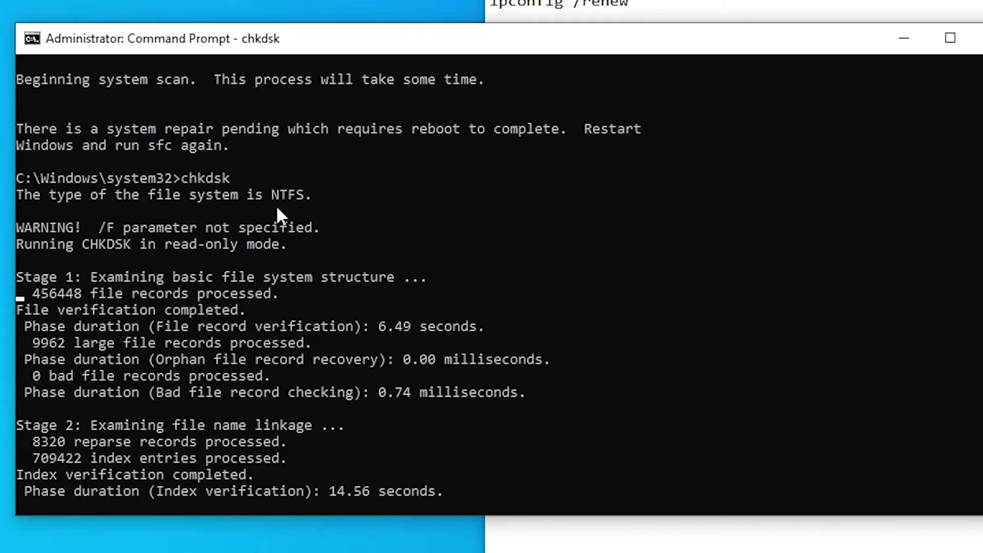
click(615, 314)
drag(909, 432, 482, 428)
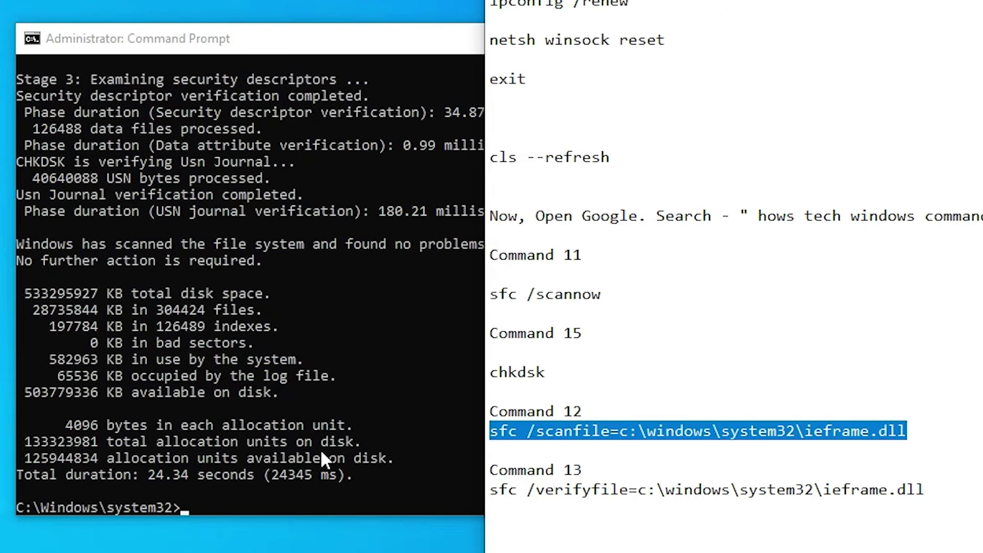
Paste and run the sfc /scanfile command on ieframe.dll in Command Prompt
click(302, 484)
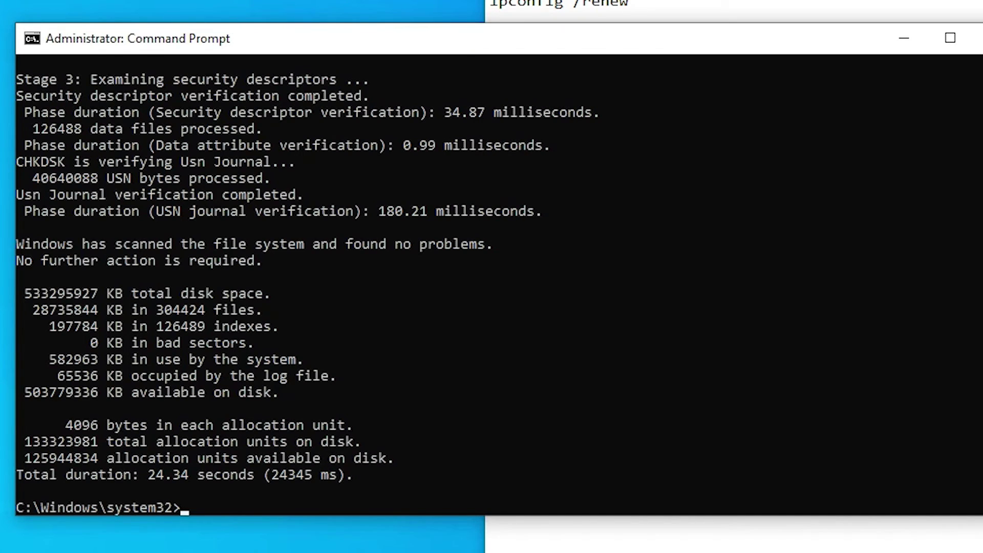
click(614, 450)
click(317, 441)
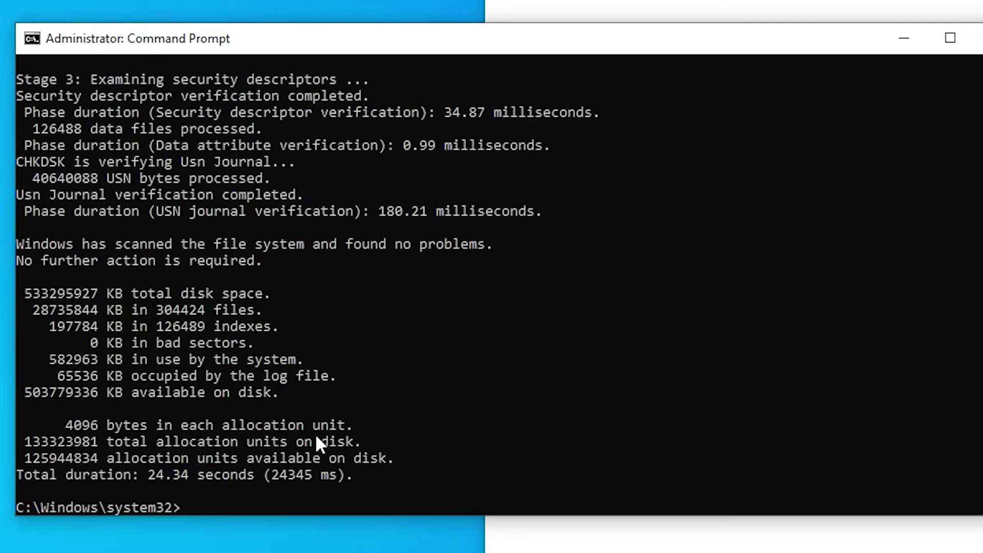
right_click(335, 485)
key(Return)
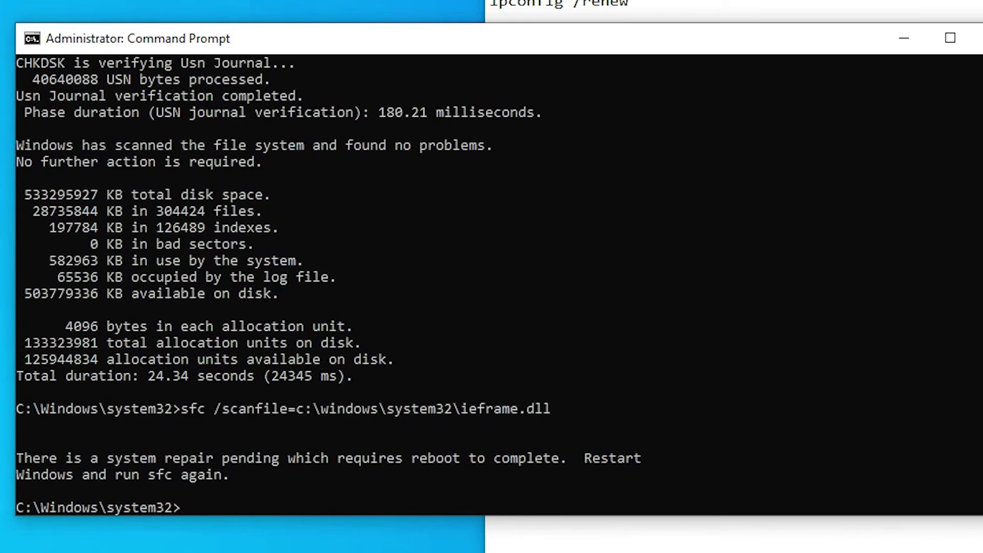
Copy sfc /verifyfile for ieframe.dll from the notes and run it in Command Prompt
click(896, 467)
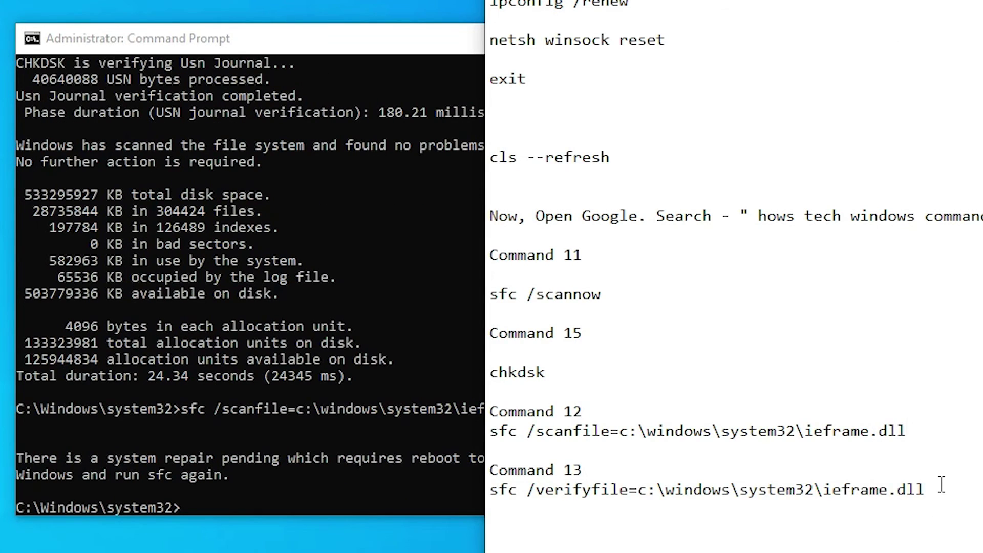
drag(927, 490, 407, 483)
key(ctrl+c)
click(405, 481)
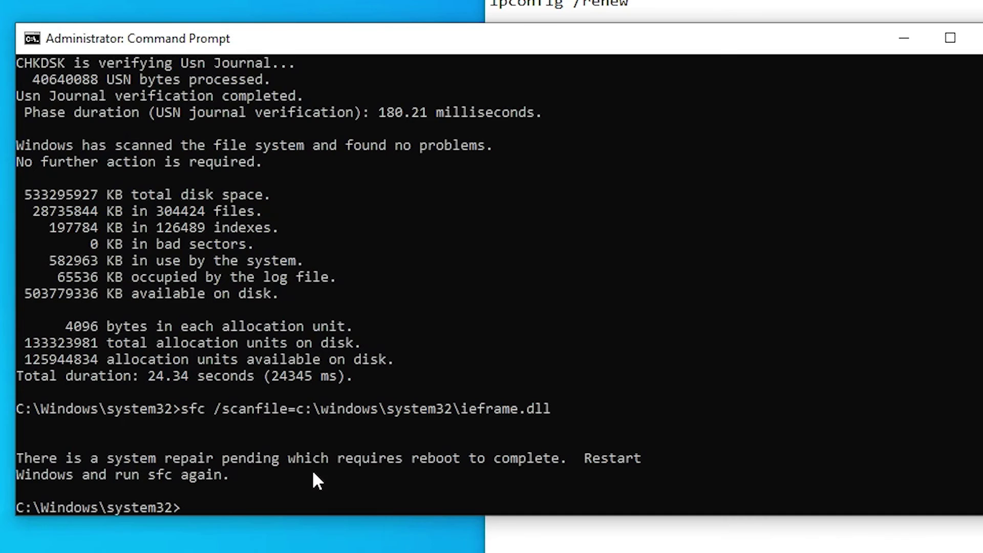
right_click(367, 462)
key(Return)
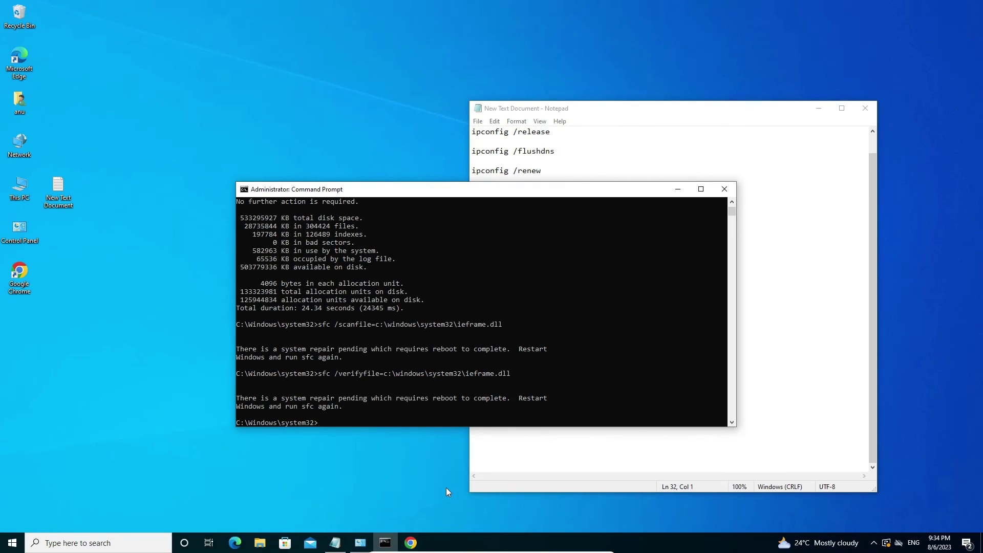
Close the administrator Command Prompt and minimize the Notepad command notes
click(725, 189)
click(816, 110)
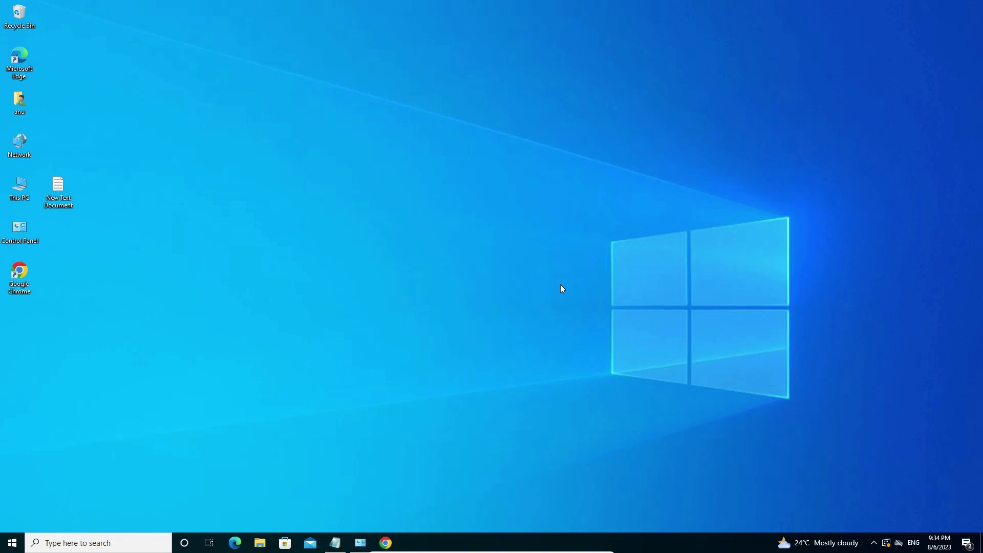